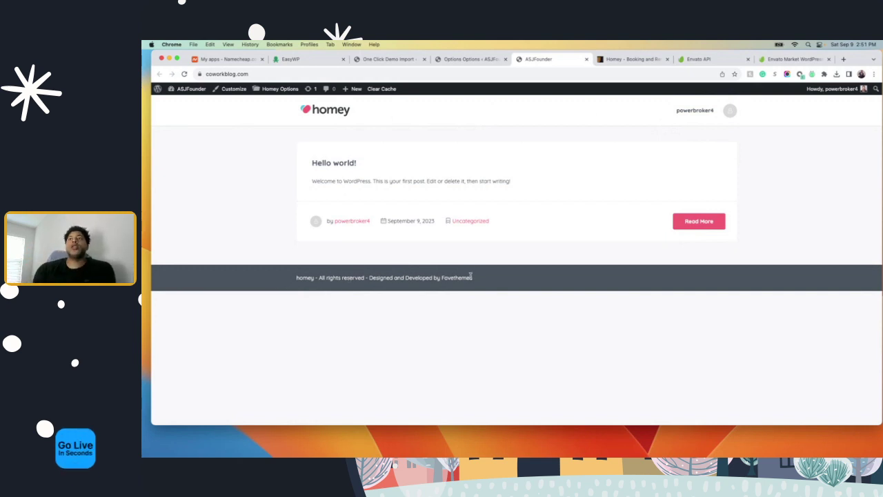
Switch to the Homey Options tab showing the Logos & Favicon section
{"action": "left_click", "coordinate": [479, 61]}
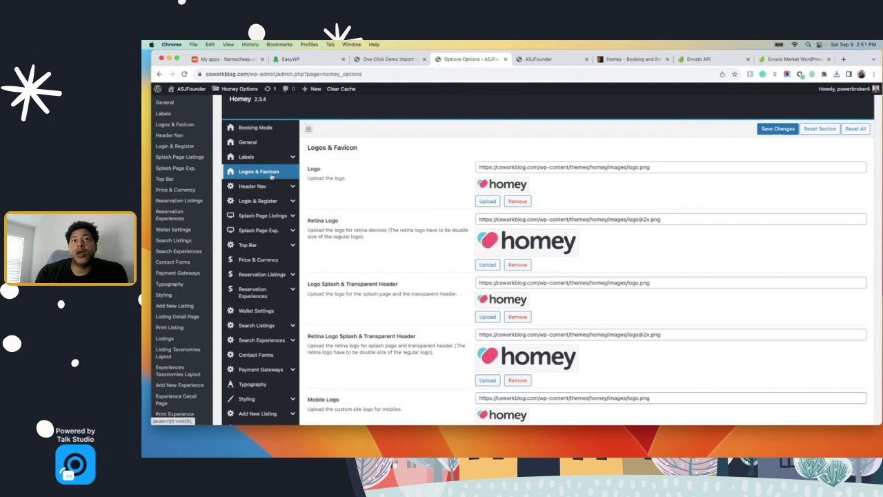
Review the default logo, favicon and Apple icon fields against the live site front page
{"action": "left_click", "coordinate": [551, 60]}
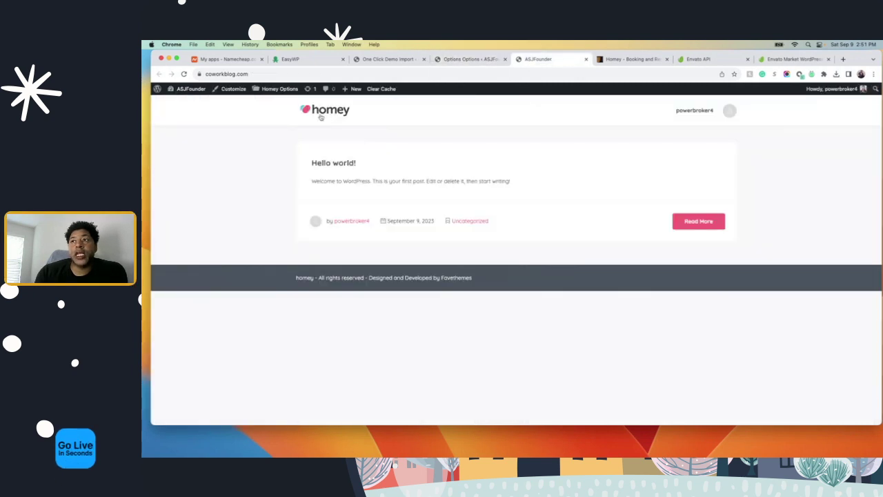
{"action": "left_click", "coordinate": [469, 59]}
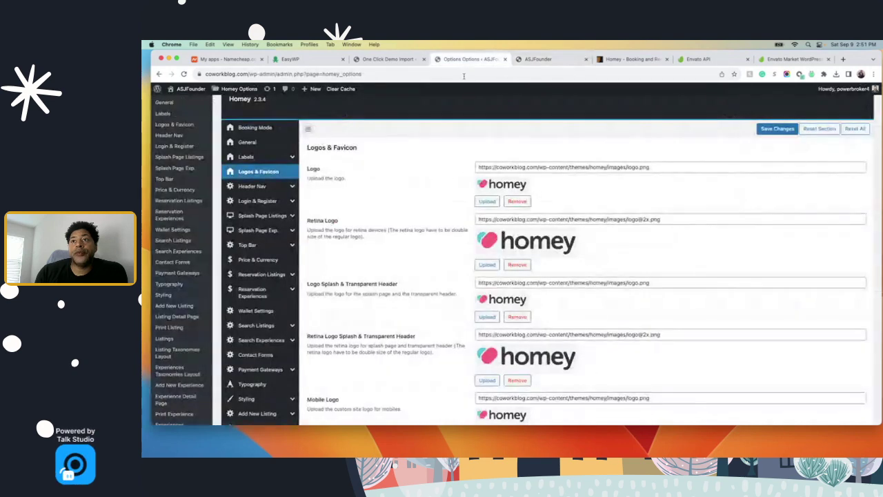
{"action": "scroll", "coordinate": [465, 262], "scroll_direction": "down", "scroll_amount": 10}
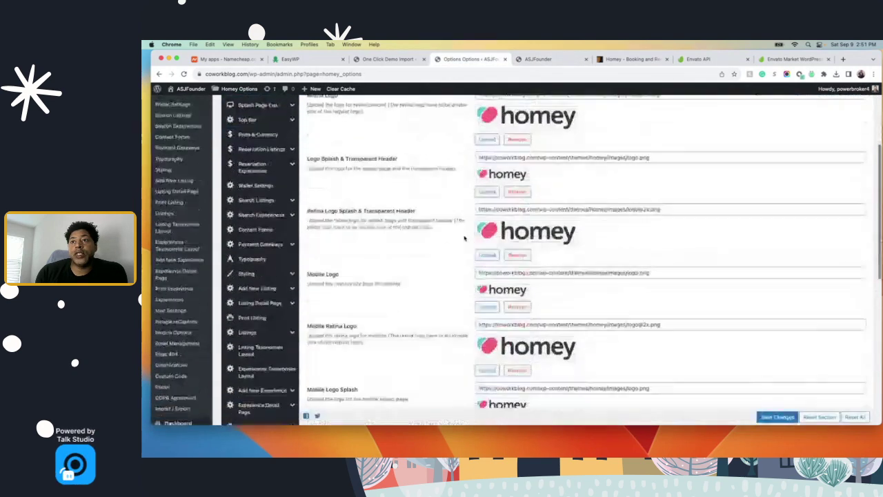
{"action": "scroll", "coordinate": [465, 239], "scroll_direction": "down", "scroll_amount": 2}
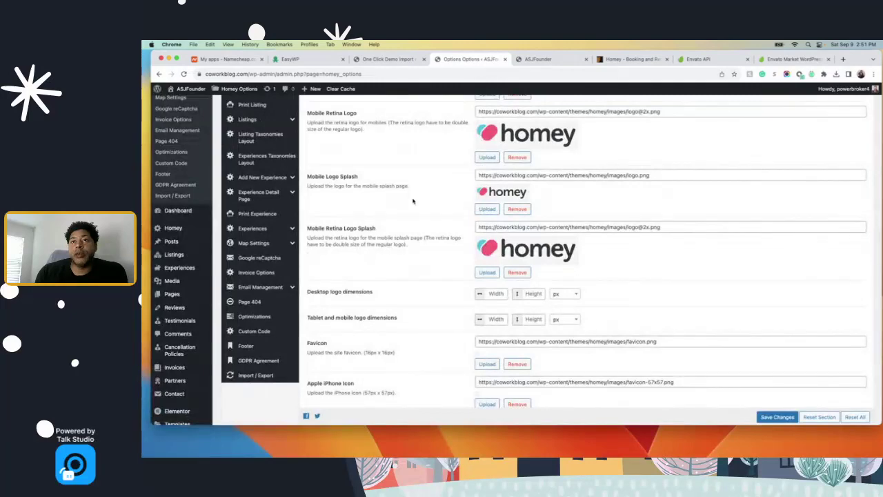
{"action": "scroll", "coordinate": [410, 272], "scroll_direction": "down", "scroll_amount": 5}
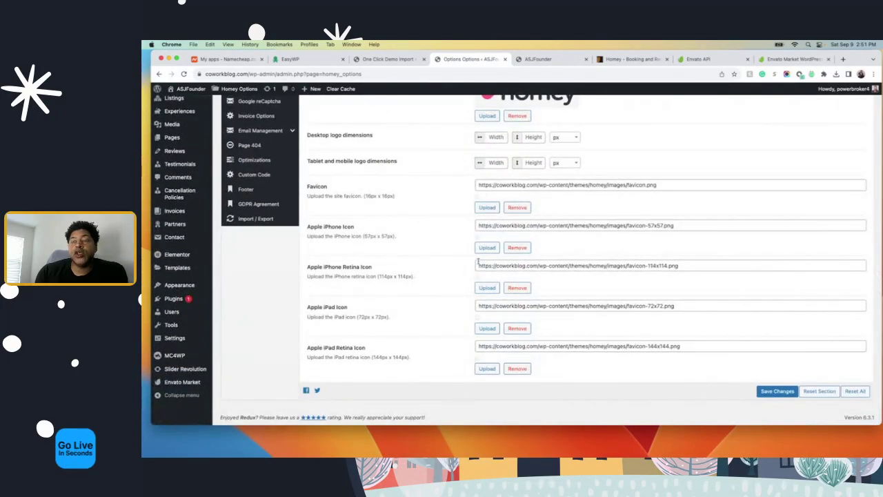
{"action": "scroll", "coordinate": [476, 259], "scroll_direction": "up", "scroll_amount": 8}
{"action": "scroll", "coordinate": [481, 254], "scroll_direction": "up", "scroll_amount": 8}
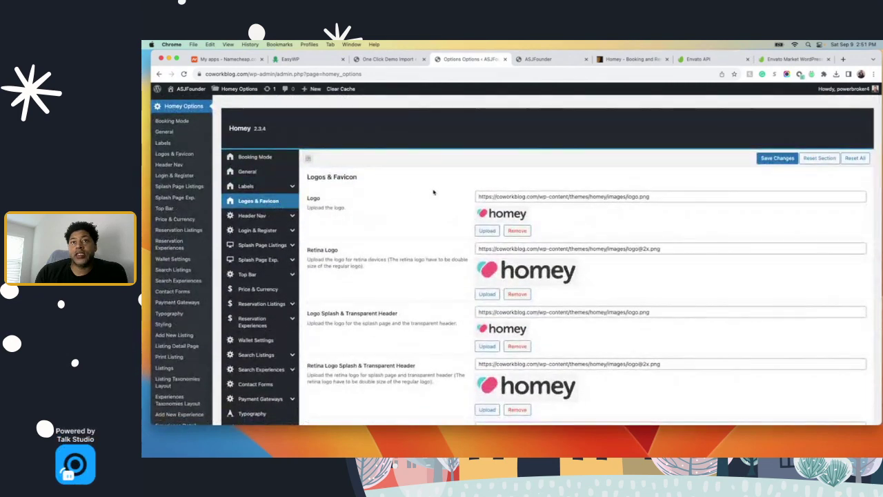
{"action": "left_click", "coordinate": [545, 59]}
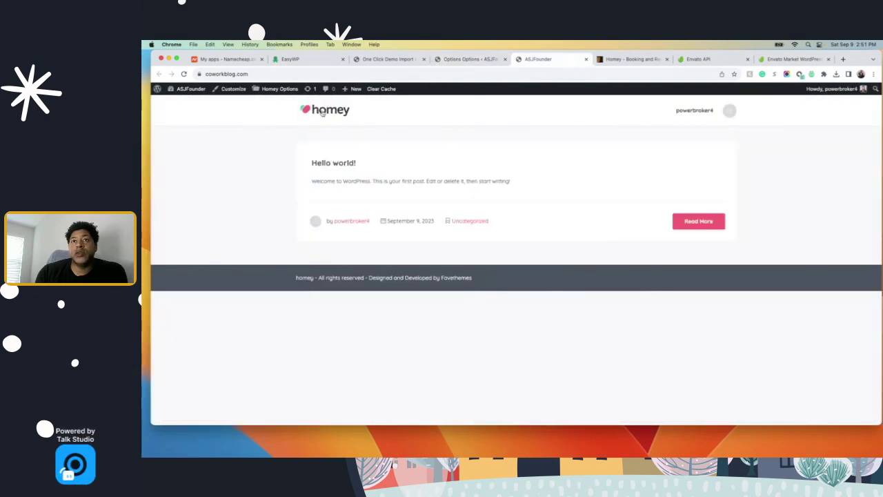
{"action": "left_click", "coordinate": [476, 60]}
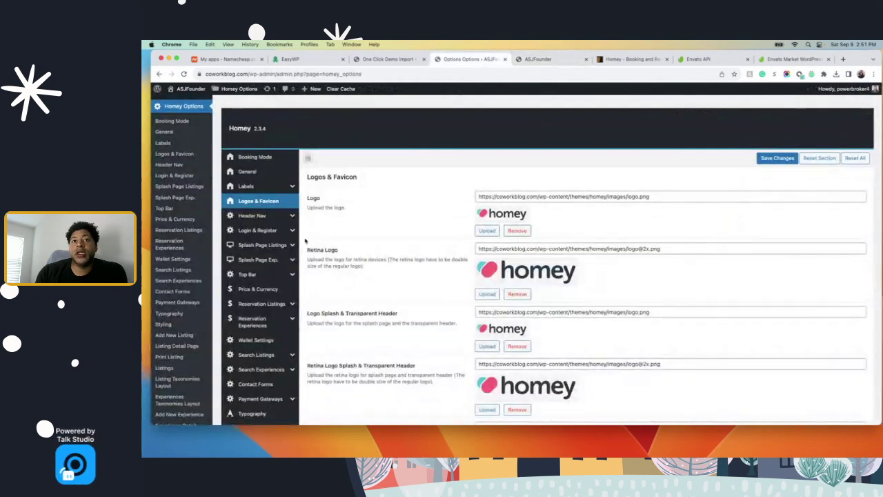
Open the Header Nav settings, reload them, and inspect the Header Style list, keeping Header v1
{"action": "left_click", "coordinate": [291, 218]}
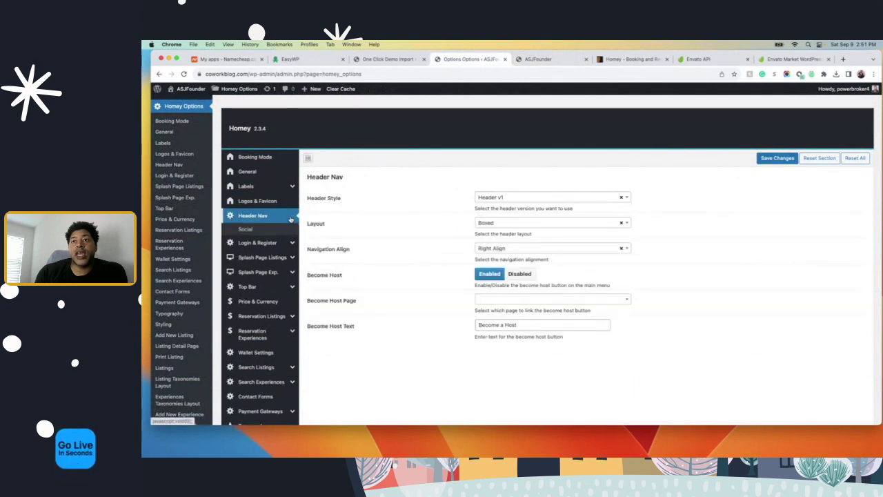
{"action": "left_click", "coordinate": [533, 60]}
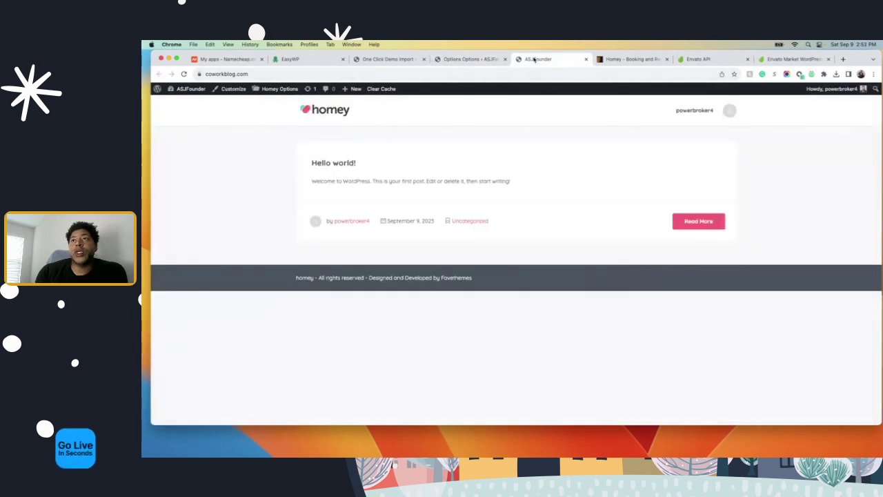
{"action": "left_click", "coordinate": [480, 60]}
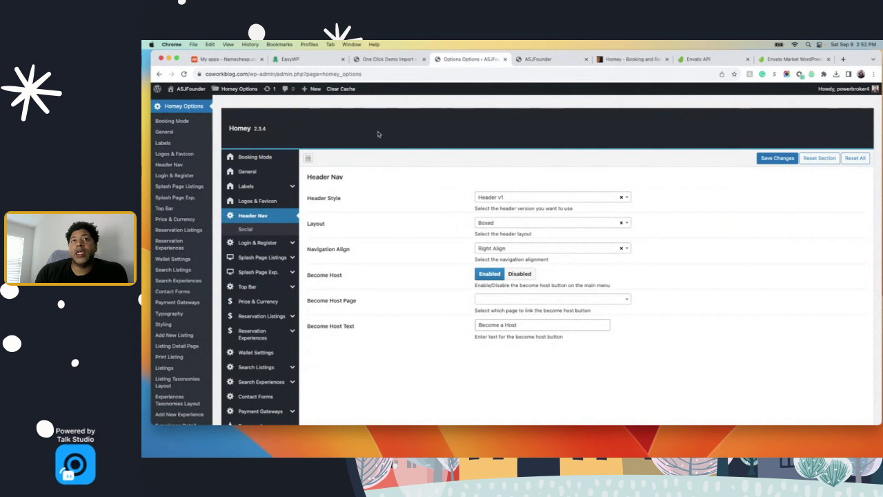
{"action": "mouse_move", "coordinate": [242, 89]}
{"action": "left_click", "coordinate": [185, 74]}
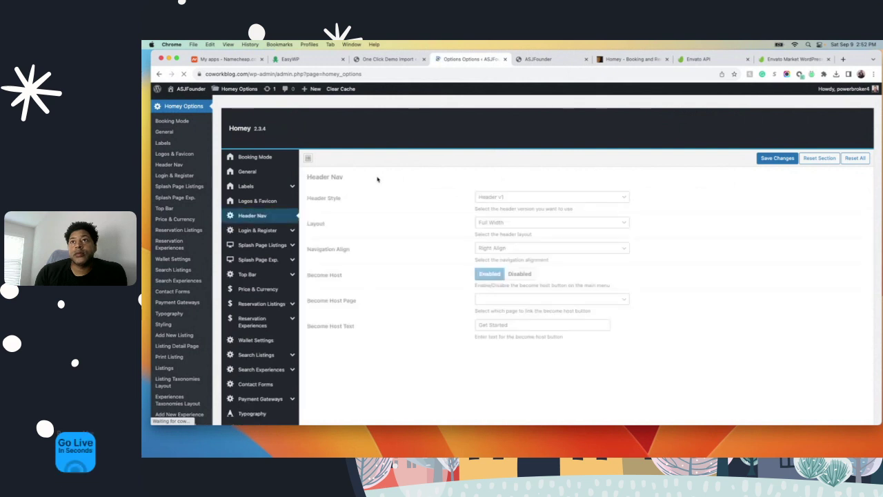
{"action": "left_click", "coordinate": [516, 200]}
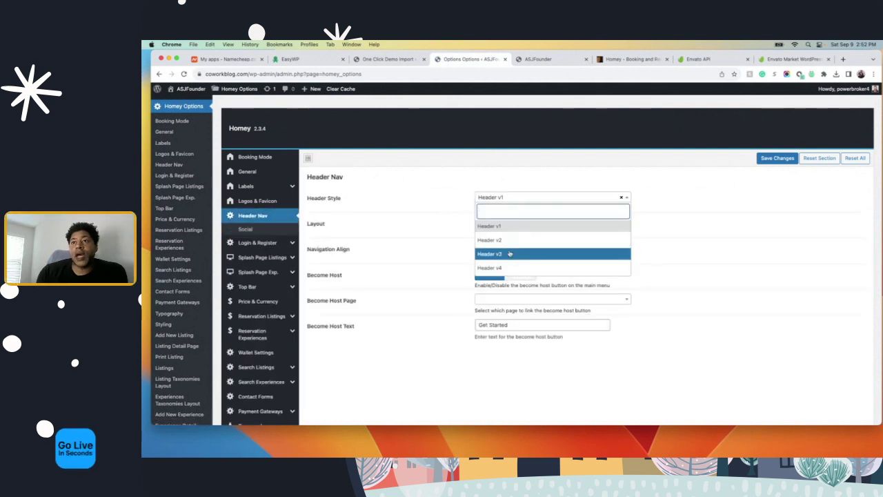
{"action": "left_click", "coordinate": [502, 212]}
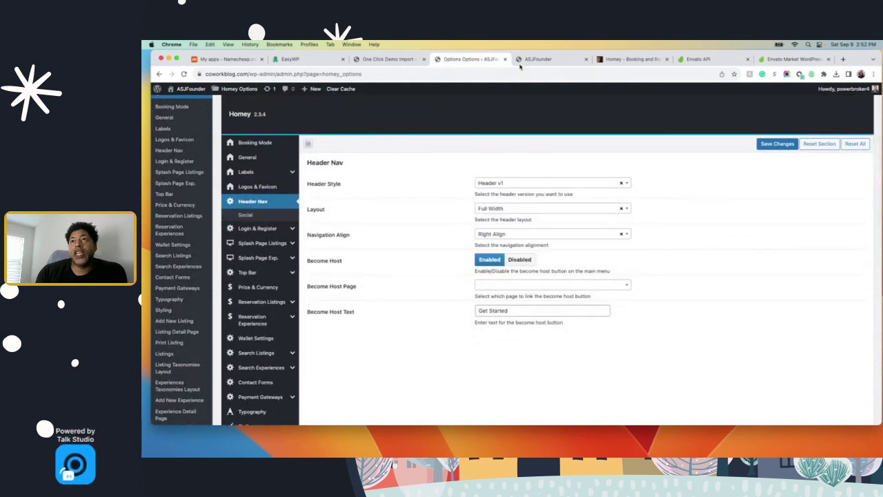
Set Header Style to Header v2, save, and reload the live site to see it
{"action": "left_click", "coordinate": [536, 60]}
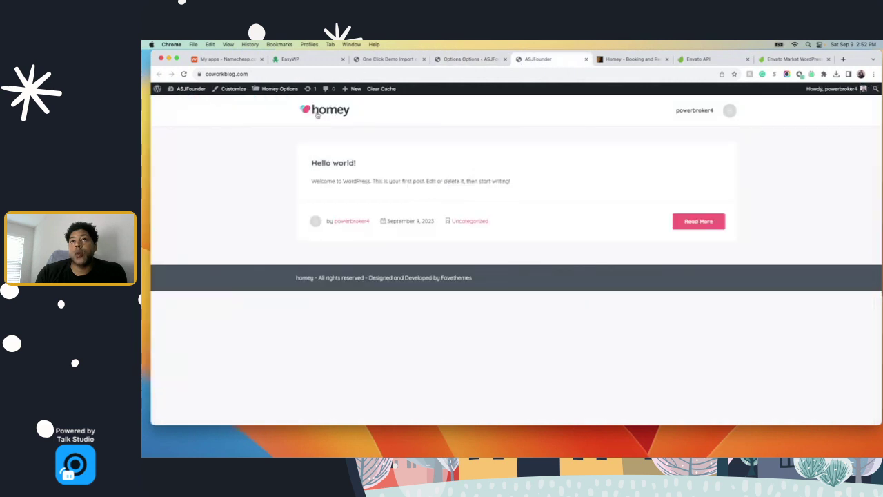
{"action": "left_click", "coordinate": [456, 60]}
{"action": "left_click", "coordinate": [486, 184]}
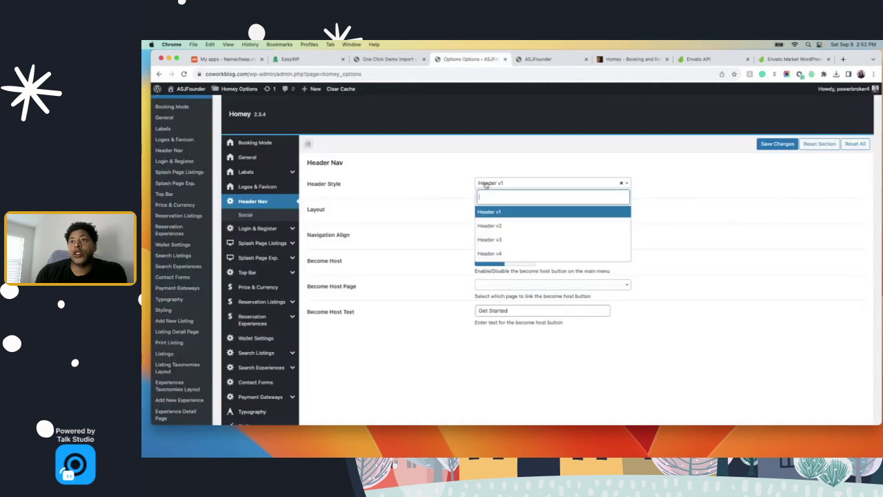
{"action": "left_click", "coordinate": [490, 225]}
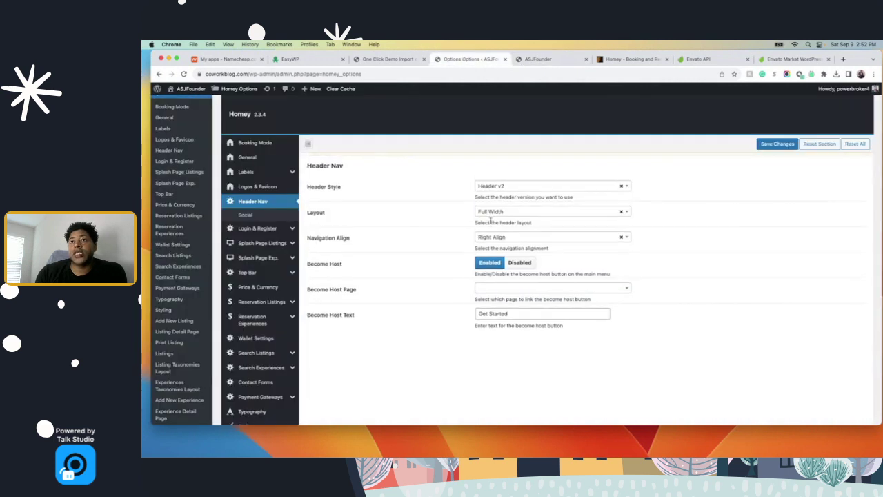
{"action": "left_click", "coordinate": [778, 143]}
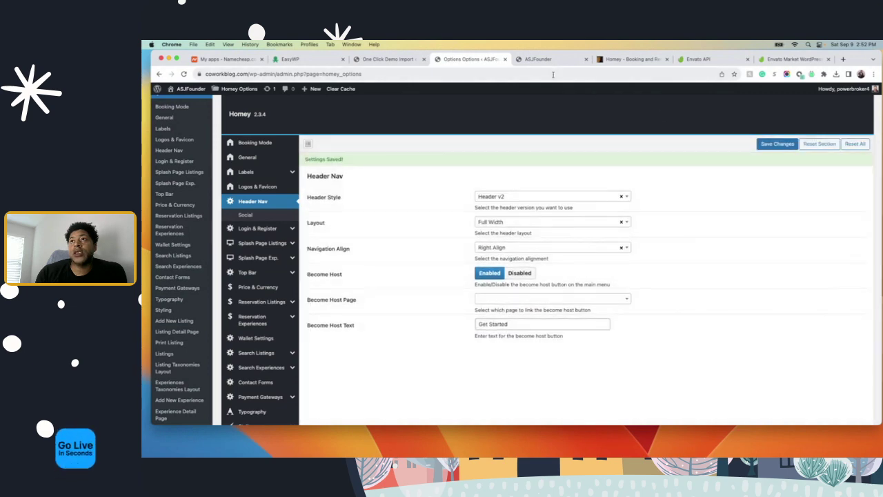
{"action": "left_click", "coordinate": [544, 60]}
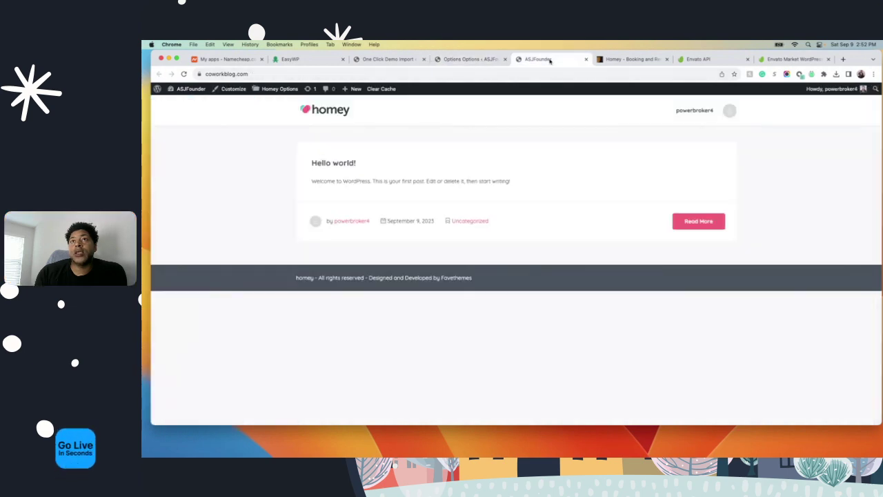
{"action": "left_click", "coordinate": [185, 75]}
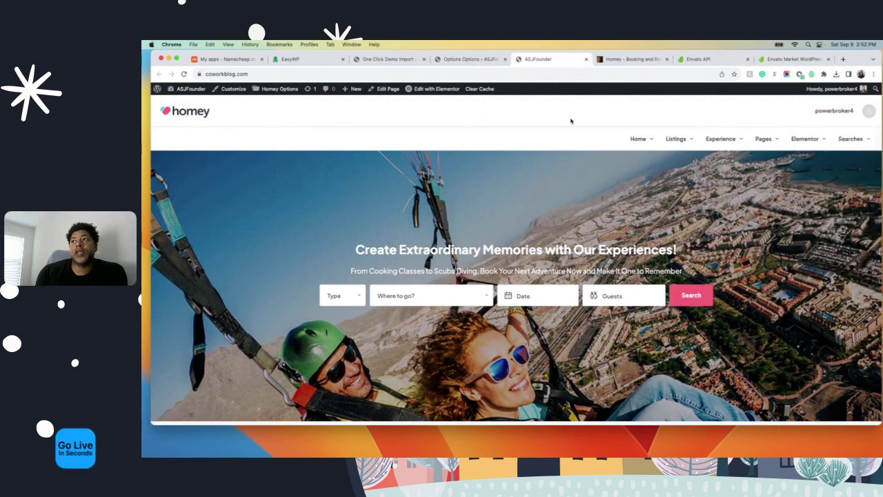
{"action": "mouse_move", "coordinate": [845, 122]}
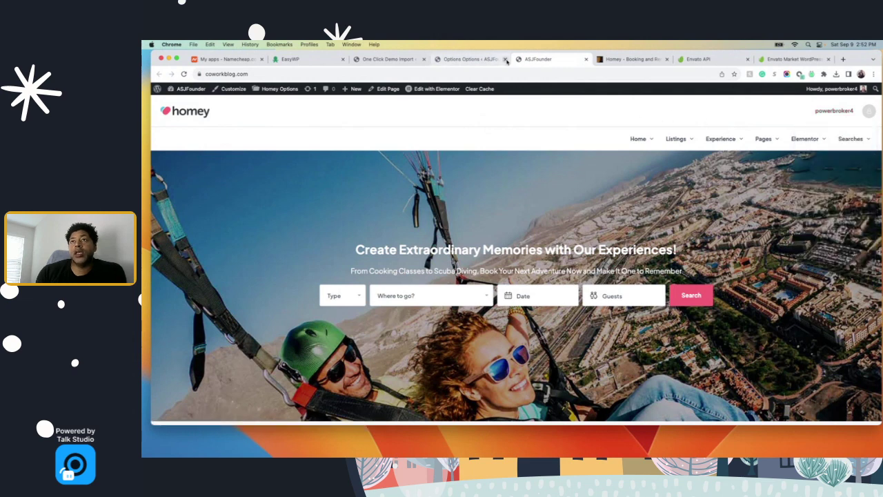
Set Header Style to Header v3, save, and preview it on the reloaded live site
{"action": "left_click", "coordinate": [476, 59]}
{"action": "left_click", "coordinate": [527, 185]}
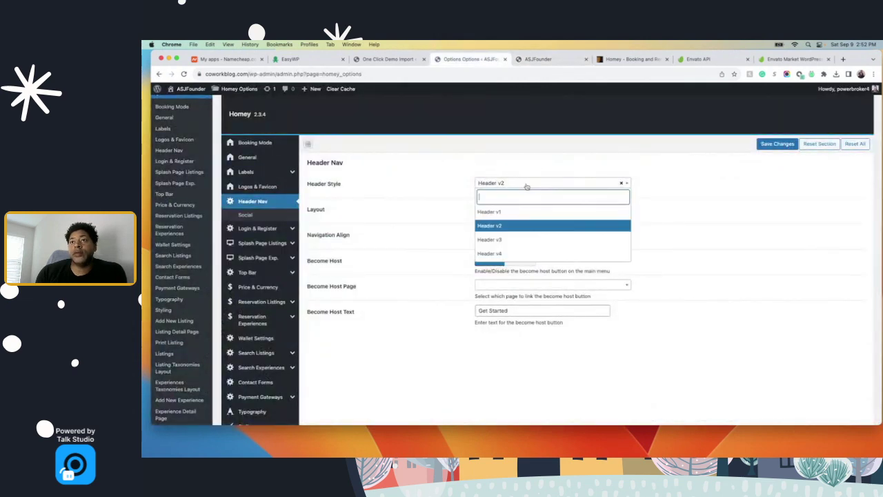
{"action": "left_click", "coordinate": [522, 238]}
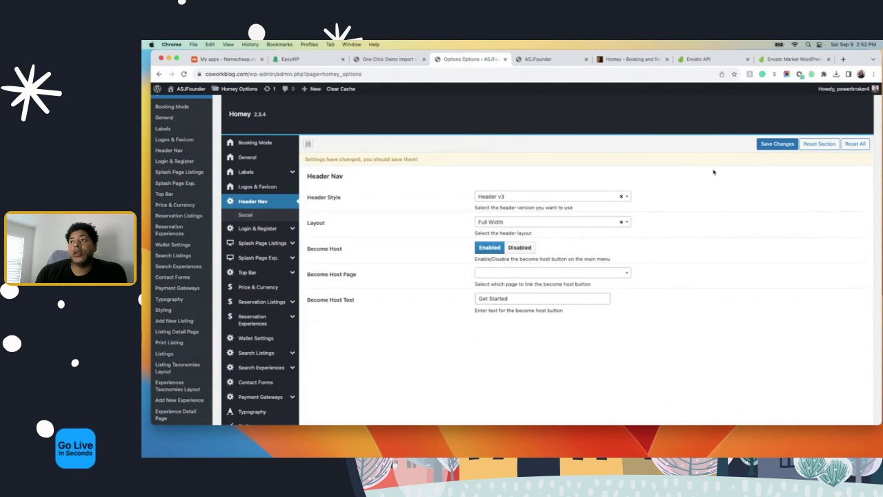
{"action": "left_click", "coordinate": [777, 146]}
{"action": "left_click", "coordinate": [538, 60]}
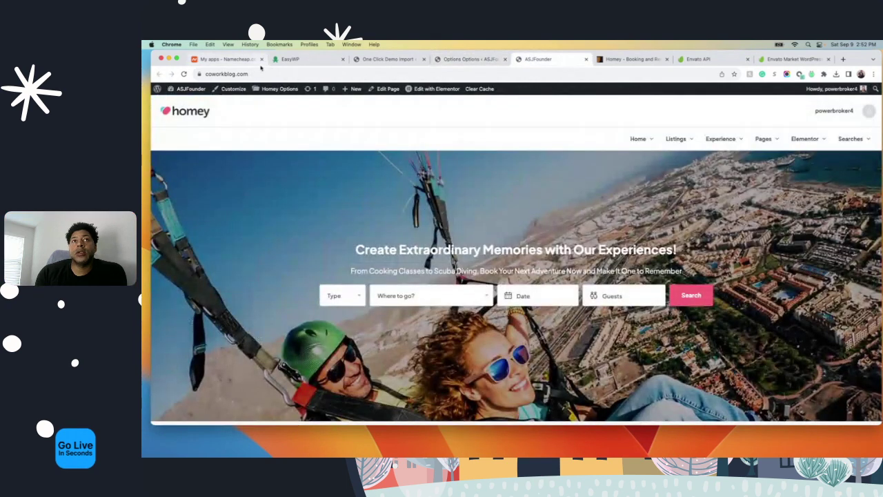
{"action": "left_click", "coordinate": [183, 75]}
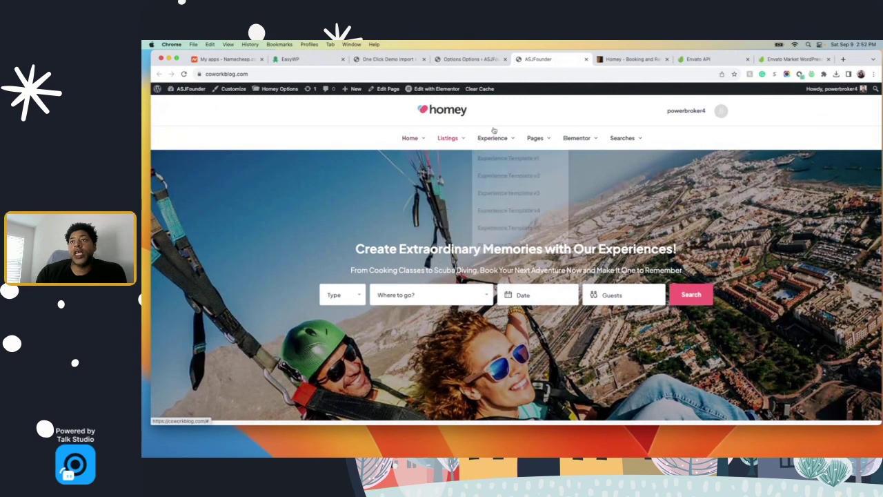
{"action": "mouse_move", "coordinate": [620, 138]}
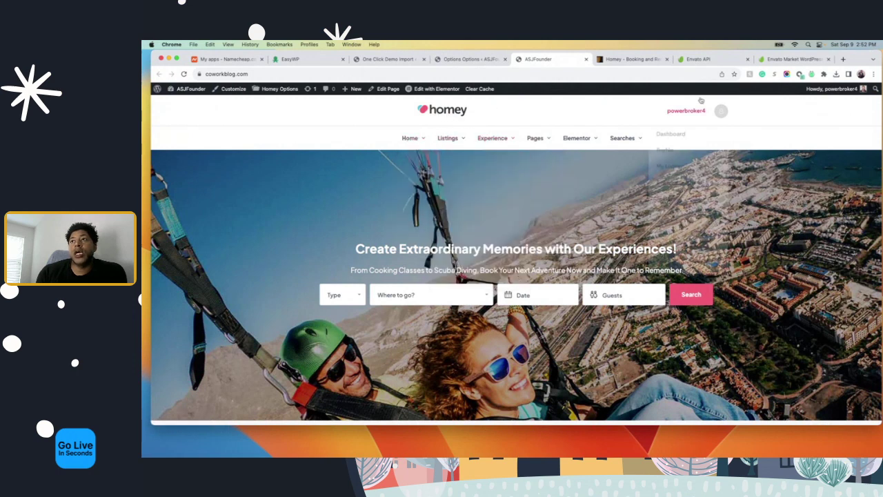
{"action": "mouse_move", "coordinate": [710, 109]}
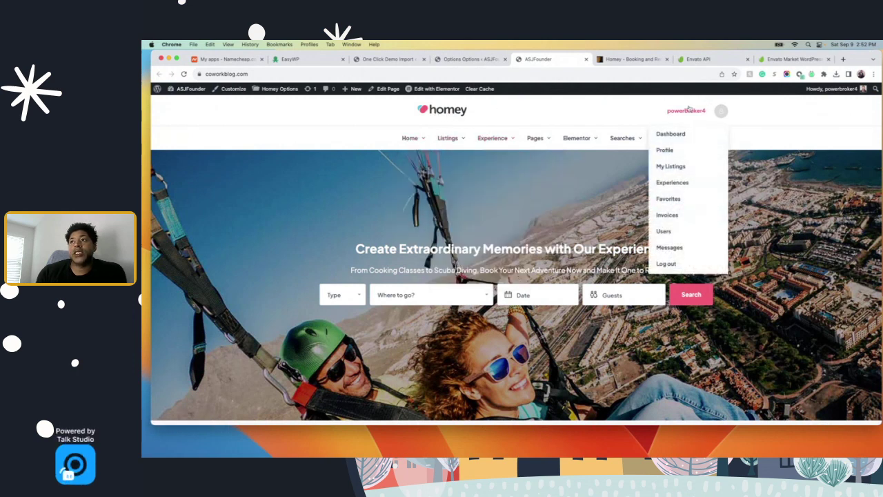
Switch to Header v4, save, and test its slide-out menu on the reloaded live site
{"action": "left_click", "coordinate": [482, 65]}
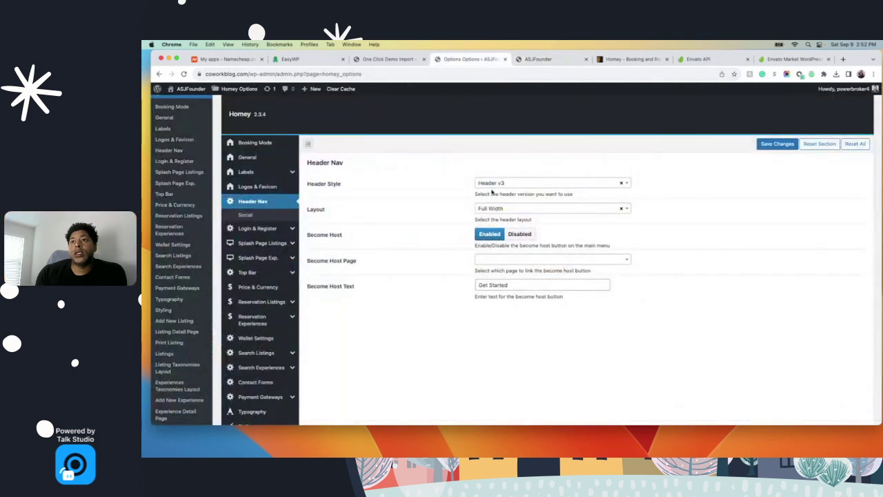
{"action": "left_click", "coordinate": [494, 186]}
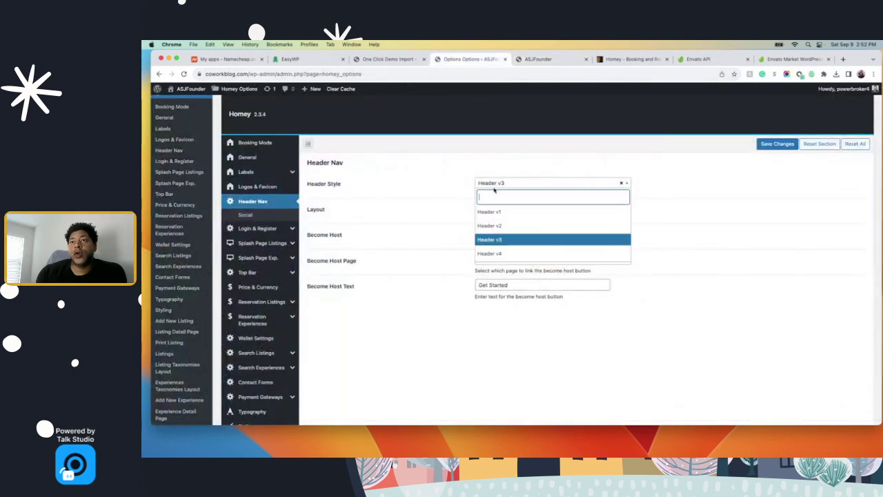
{"action": "left_click", "coordinate": [490, 253]}
{"action": "left_click", "coordinate": [773, 144]}
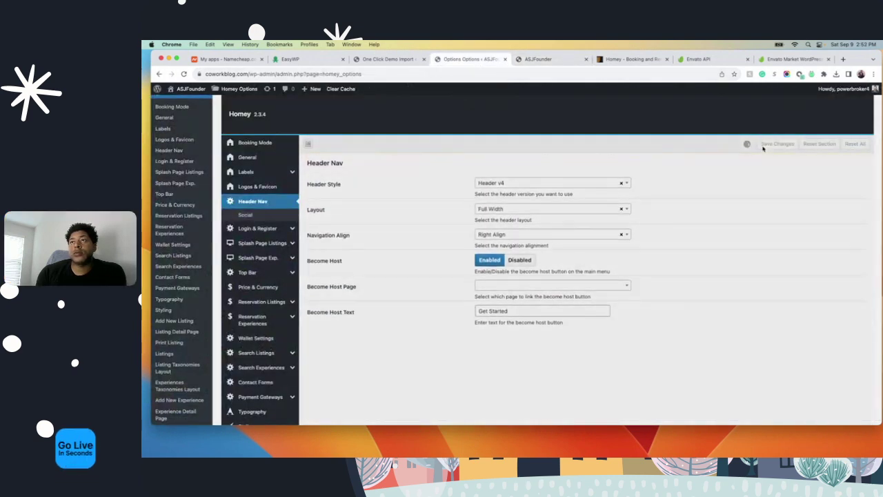
{"action": "left_click", "coordinate": [539, 58]}
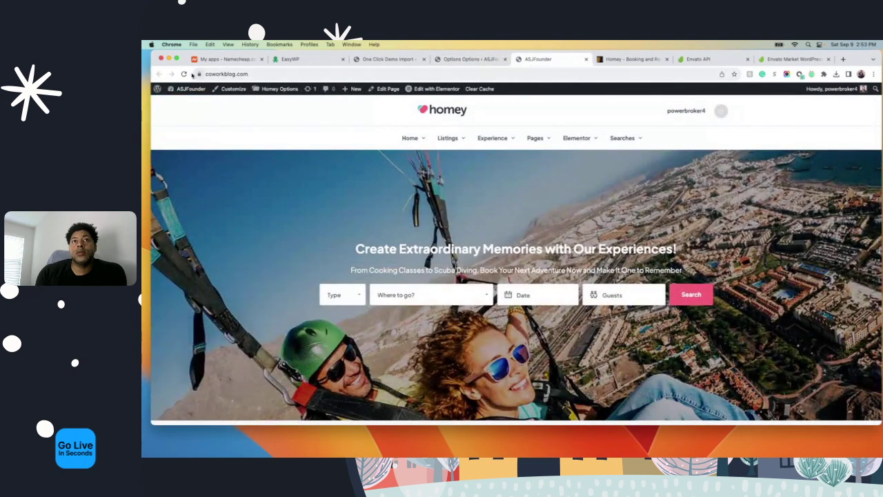
{"action": "left_click", "coordinate": [185, 74]}
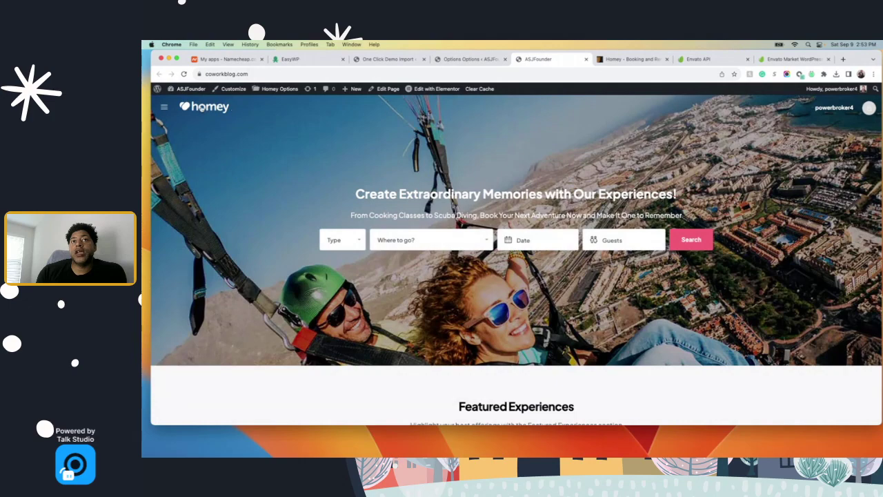
{"action": "left_click", "coordinate": [164, 108]}
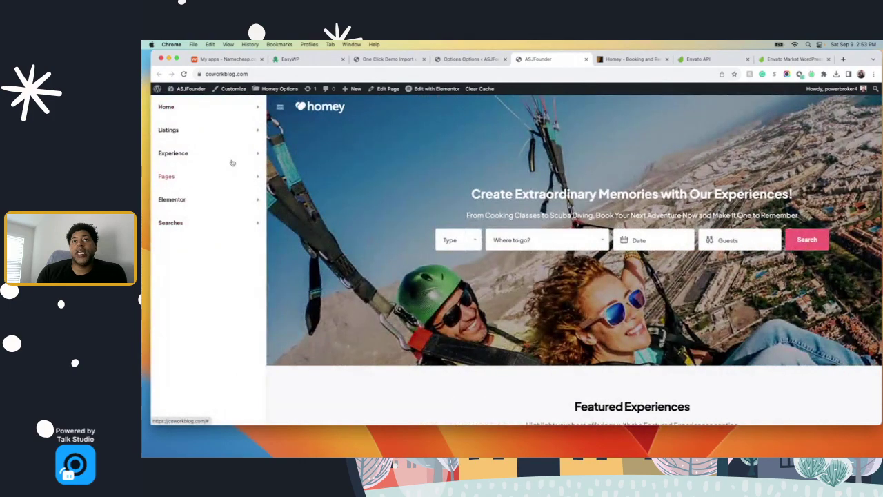
{"action": "left_click", "coordinate": [278, 107]}
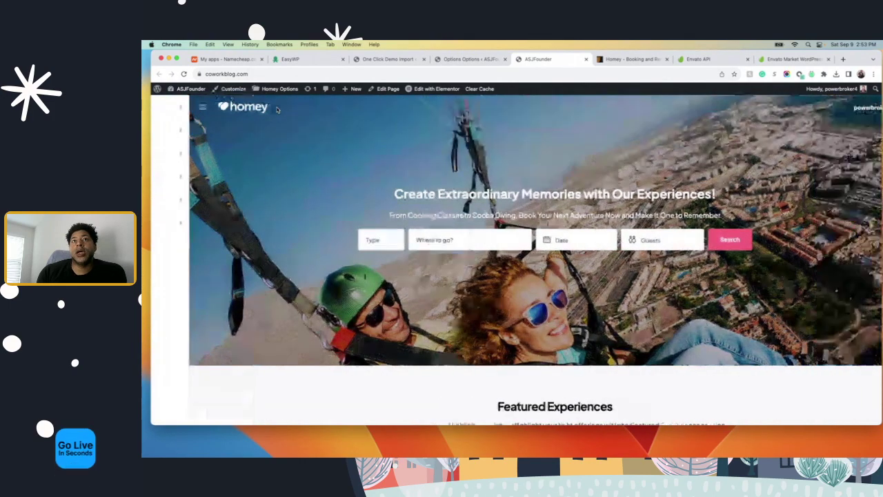
{"action": "mouse_move", "coordinate": [871, 114]}
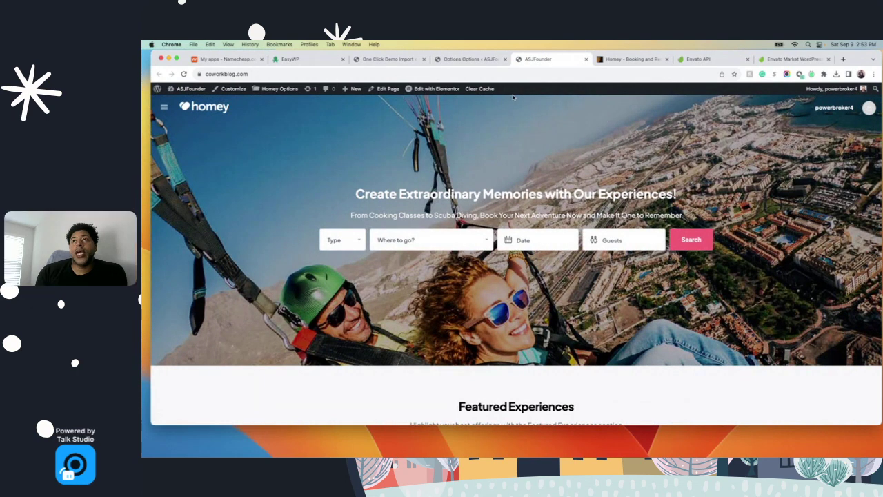
{"action": "left_click", "coordinate": [466, 60]}
Change the header Layout to Boxed, save, and reload the live site to preview it
{"action": "left_click", "coordinate": [489, 209]}
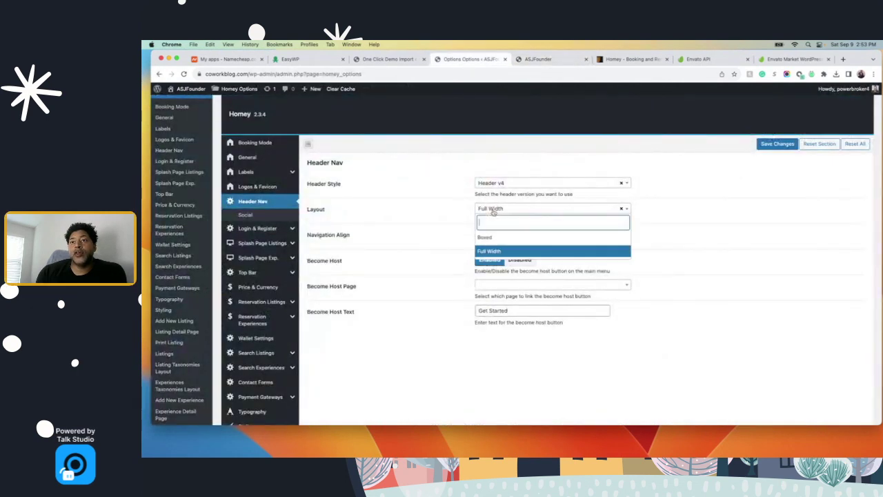
{"action": "left_click", "coordinate": [490, 237]}
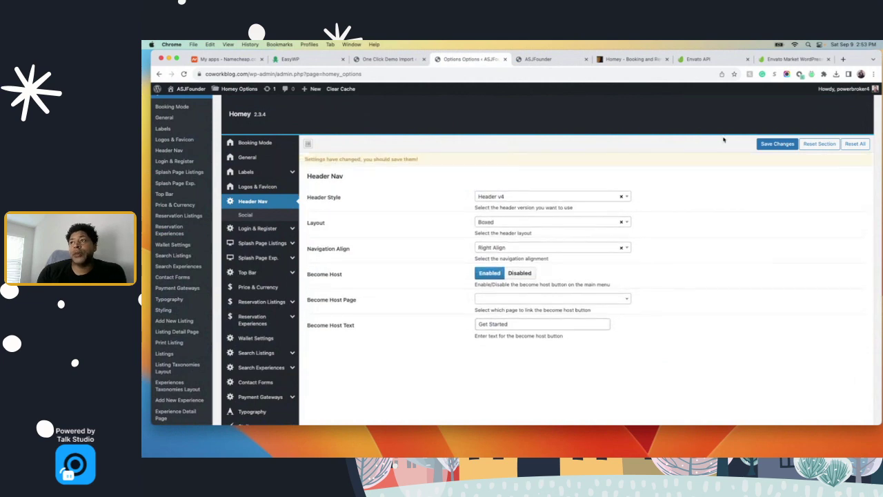
{"action": "left_click", "coordinate": [777, 144]}
{"action": "left_click", "coordinate": [542, 60]}
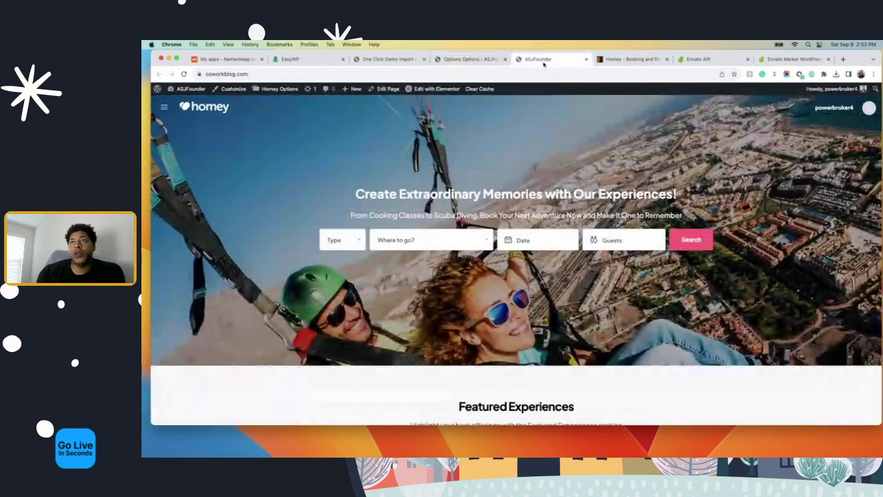
{"action": "left_click", "coordinate": [196, 109]}
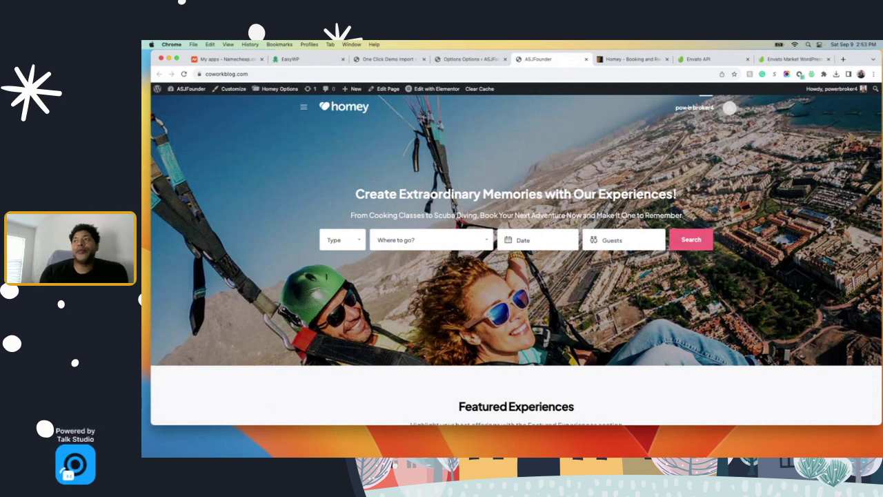
Review the Navigation Align options and keep Right Align
{"action": "left_click", "coordinate": [472, 59]}
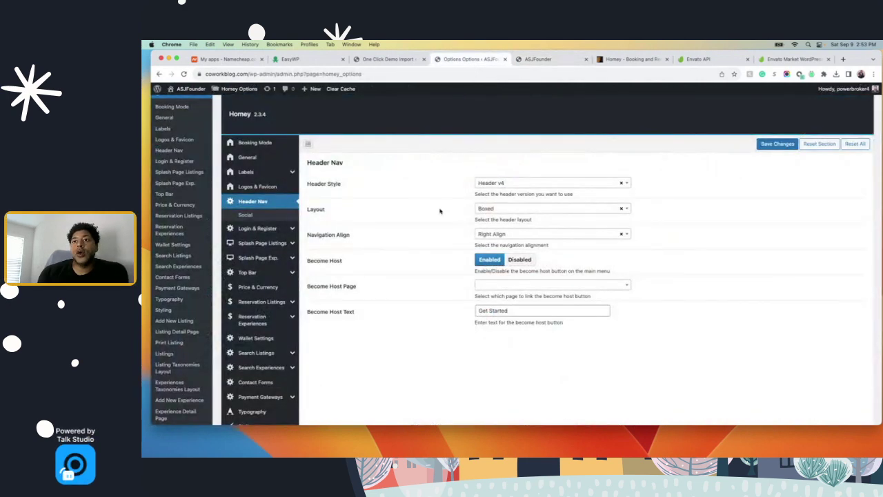
{"action": "left_click", "coordinate": [494, 235]}
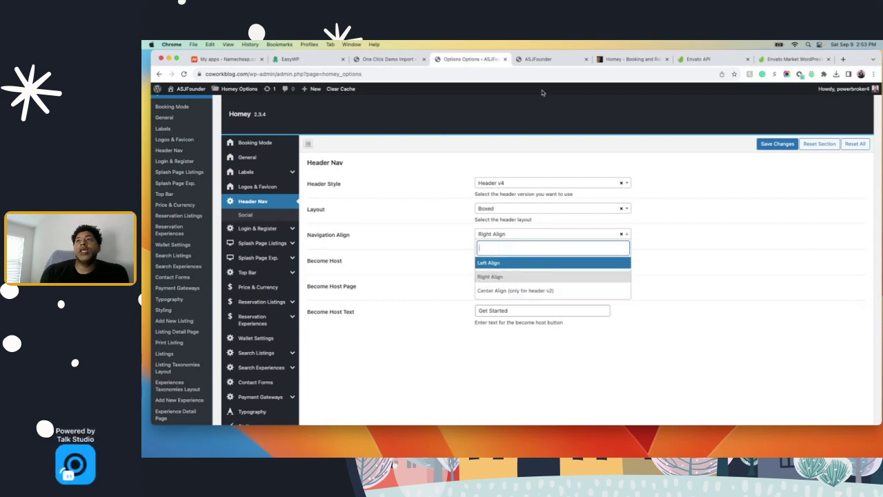
{"action": "left_click", "coordinate": [545, 59]}
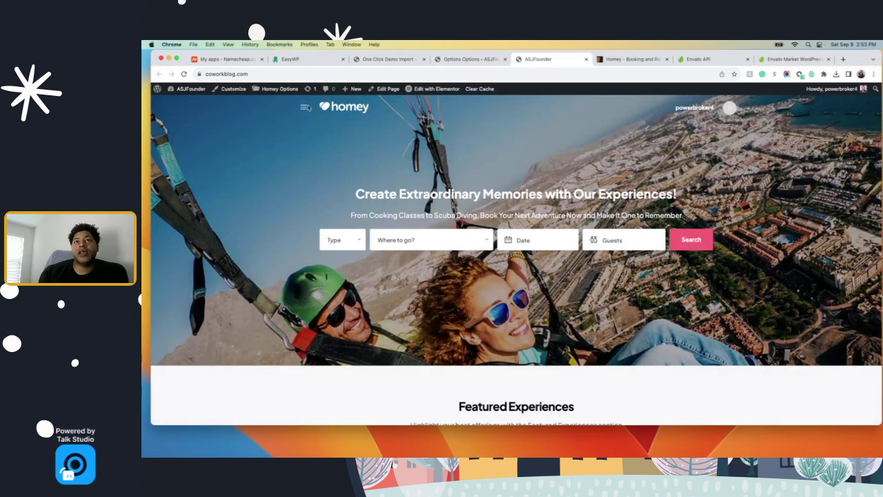
{"action": "left_click", "coordinate": [473, 60]}
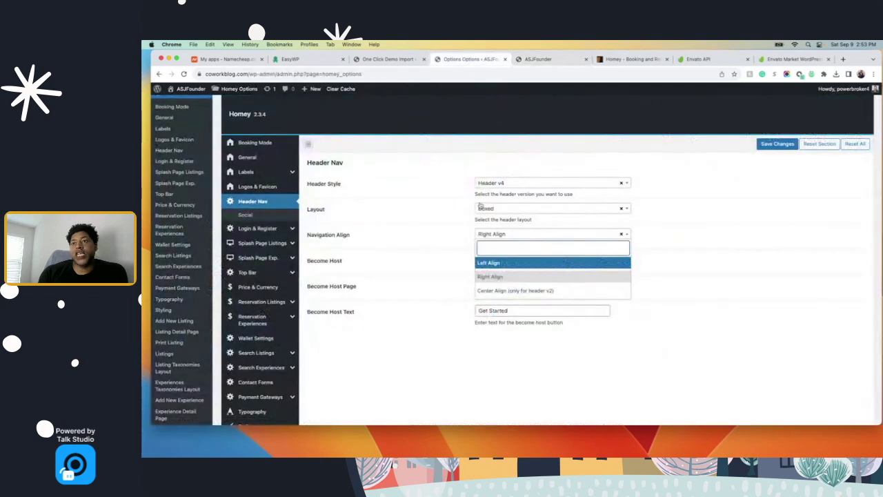
{"action": "left_click", "coordinate": [493, 278]}
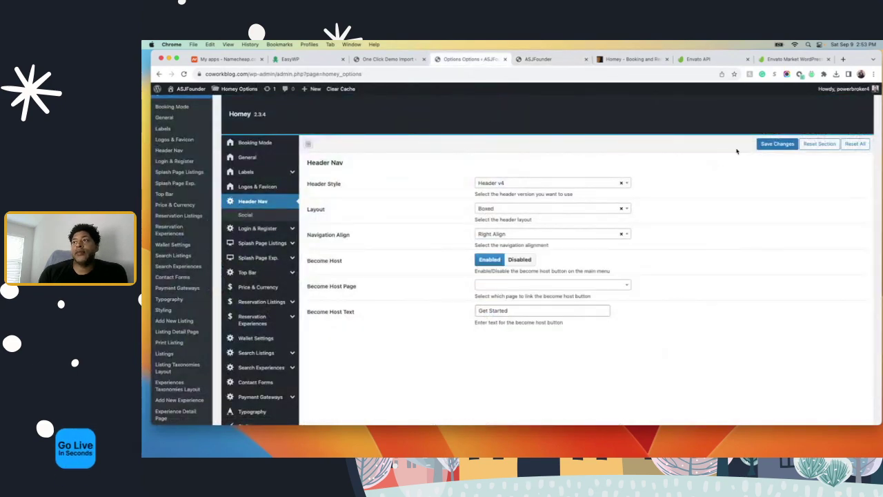
Save the Header v4 Boxed settings and test the slide-out menu on the reloaded site
{"action": "left_click", "coordinate": [777, 144]}
{"action": "left_click", "coordinate": [539, 59]}
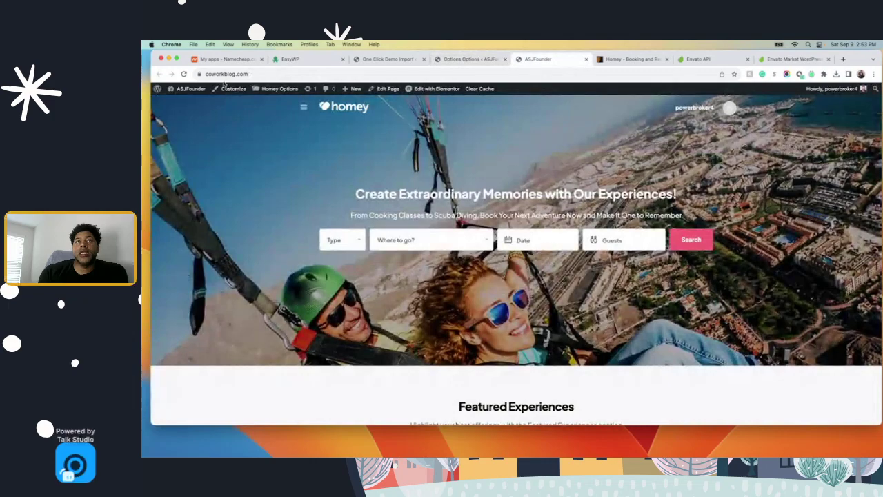
{"action": "key", "text": "super+r"}
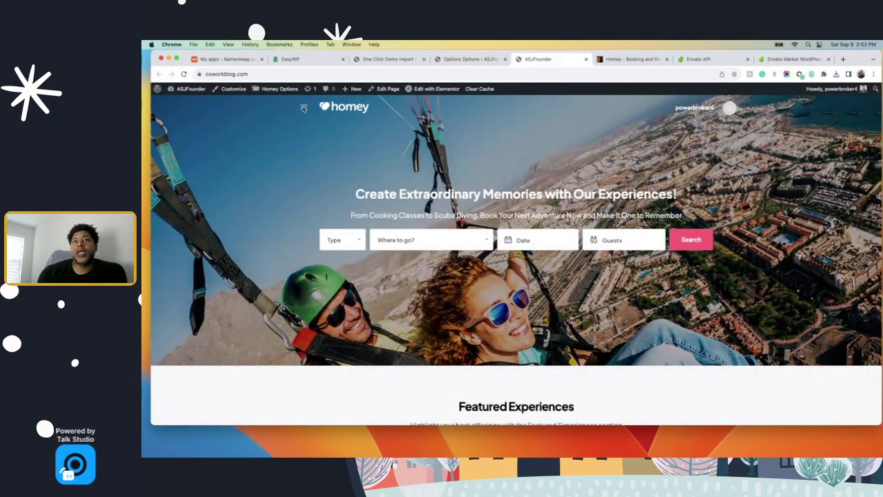
{"action": "left_click", "coordinate": [304, 109]}
{"action": "left_click", "coordinate": [421, 108]}
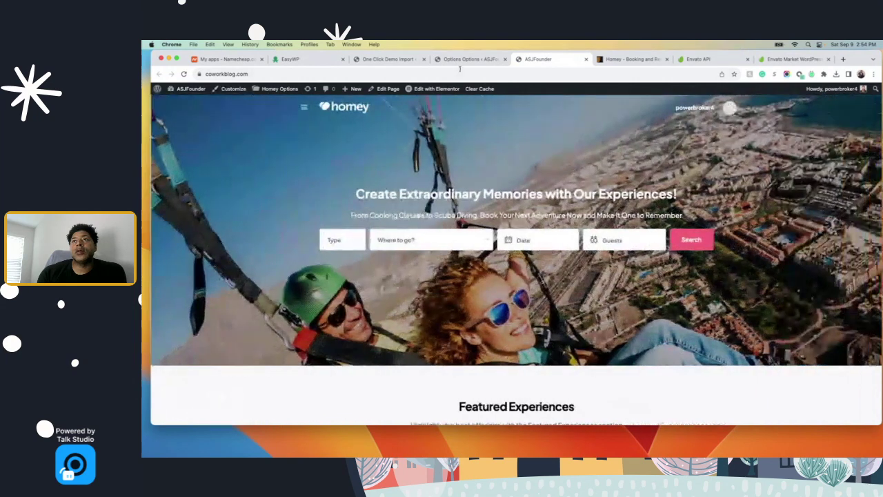
{"action": "left_click", "coordinate": [470, 58]}
{"action": "left_click", "coordinate": [501, 235]}
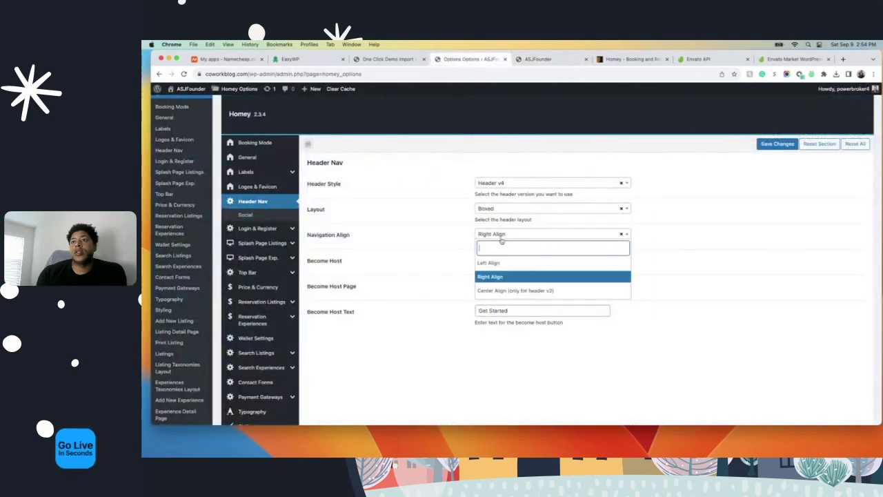
Keep Right Align, set Layout to Full Width and Header Style to Header v1, then save
{"action": "left_click", "coordinate": [503, 275]}
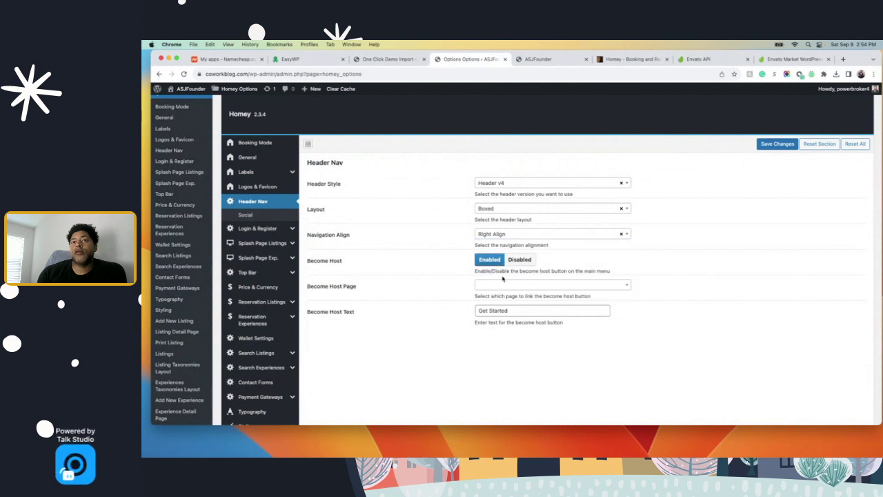
{"action": "left_click", "coordinate": [502, 211]}
{"action": "left_click", "coordinate": [502, 249]}
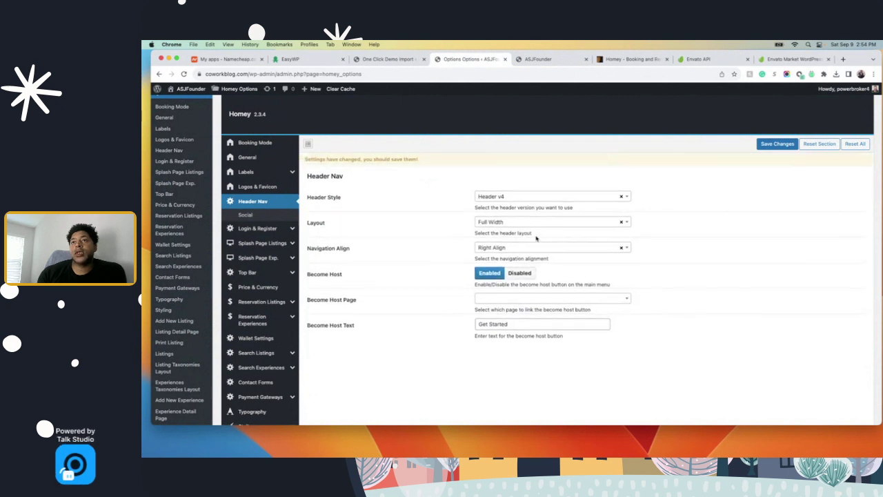
{"action": "left_click", "coordinate": [527, 200]}
{"action": "left_click", "coordinate": [524, 226]}
{"action": "left_click", "coordinate": [794, 144]}
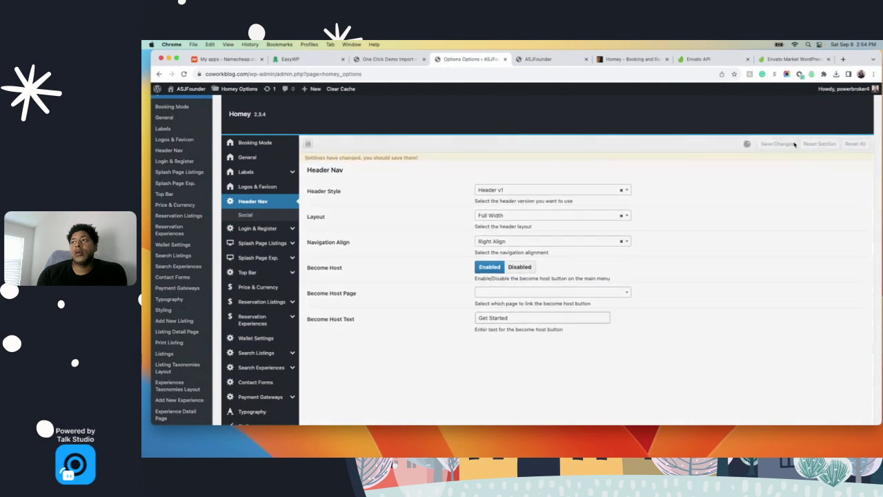
Reload the live site to check the horizontal Header v1 menu
{"action": "left_click", "coordinate": [538, 58]}
{"action": "left_click", "coordinate": [183, 74]}
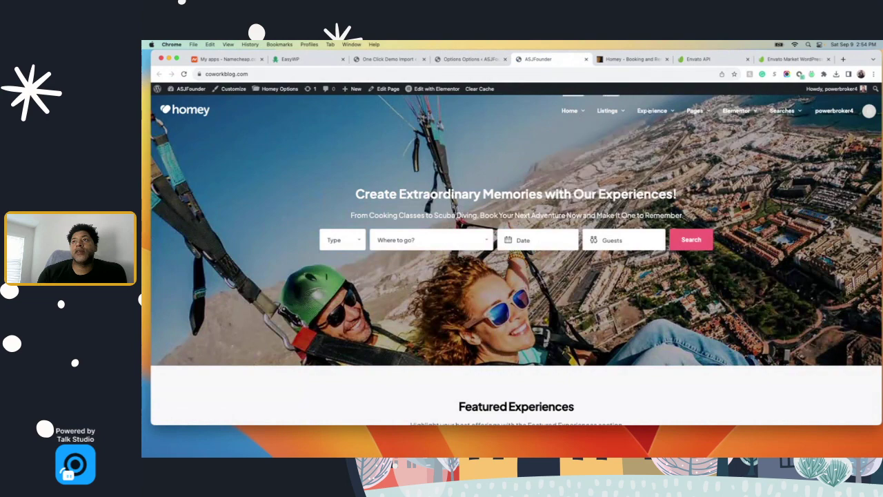
{"action": "mouse_move", "coordinate": [781, 110]}
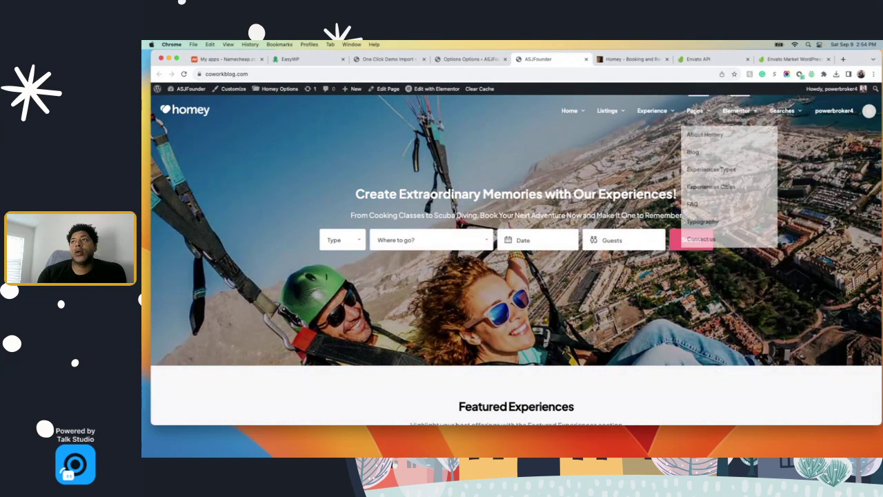
{"action": "mouse_move", "coordinate": [674, 108]}
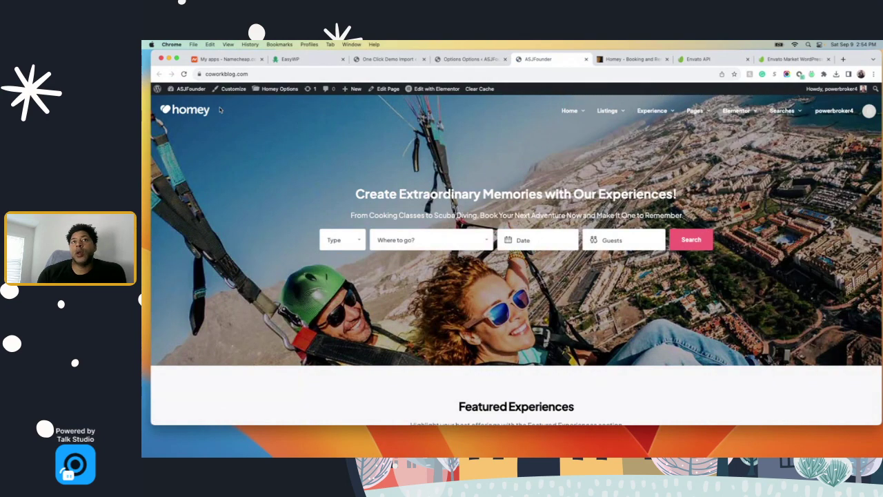
{"action": "key", "text": "ctrl+shift+Tab"}
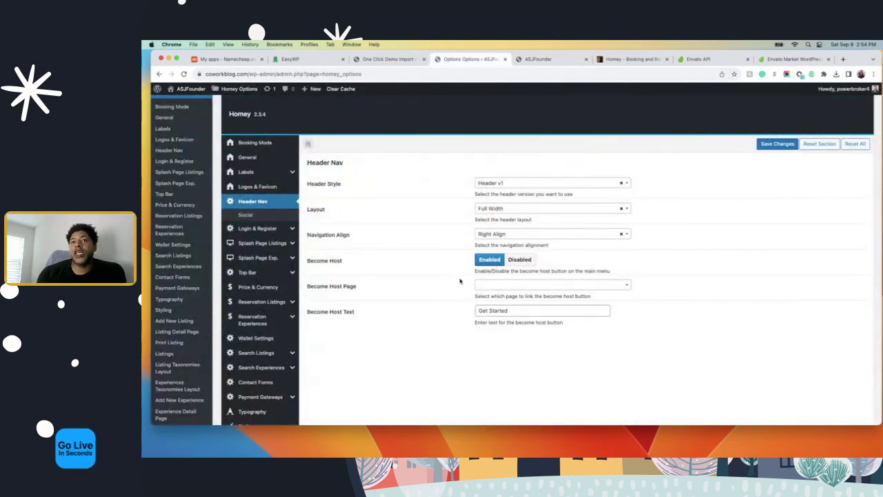
Point the Become Host link to Add Listing and change its button text to 'Hello Friends'
{"action": "left_click", "coordinate": [494, 287]}
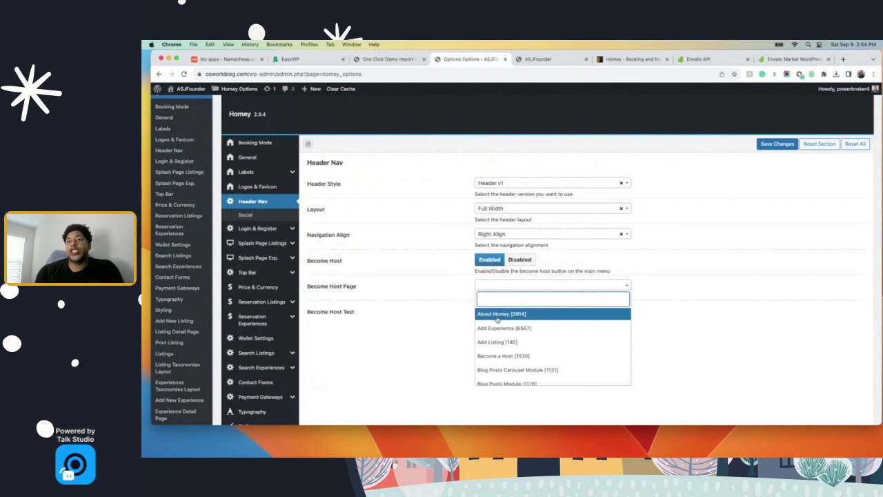
{"action": "left_click", "coordinate": [498, 314]}
{"action": "left_click", "coordinate": [504, 298]}
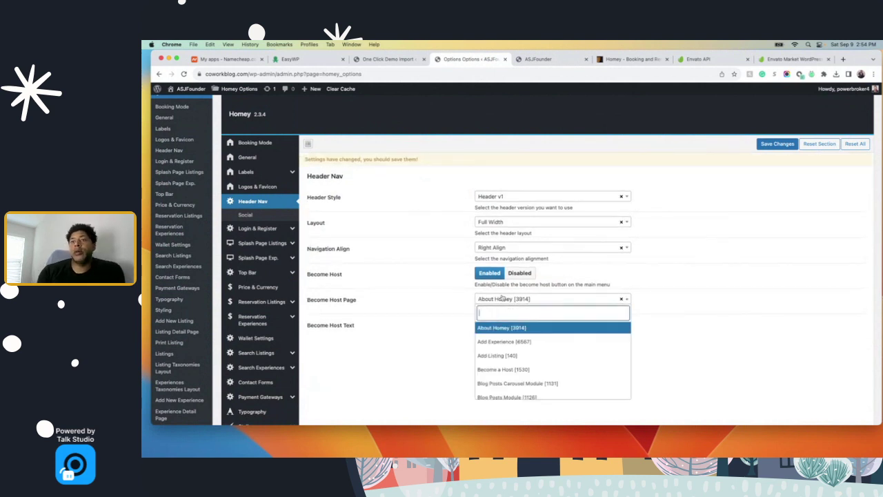
{"action": "left_click", "coordinate": [497, 355]}
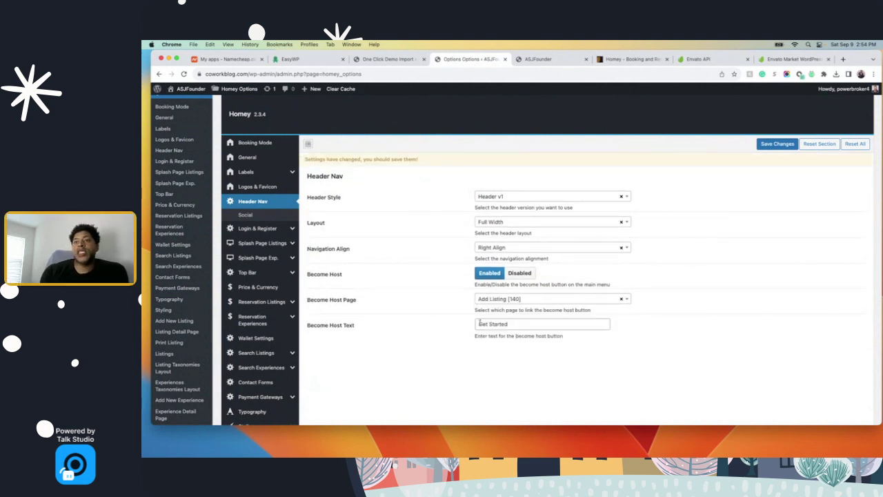
{"action": "left_click_drag", "start_coordinate": [512, 324], "coordinate": [474, 309]}
{"action": "key", "text": "BackSpace"}
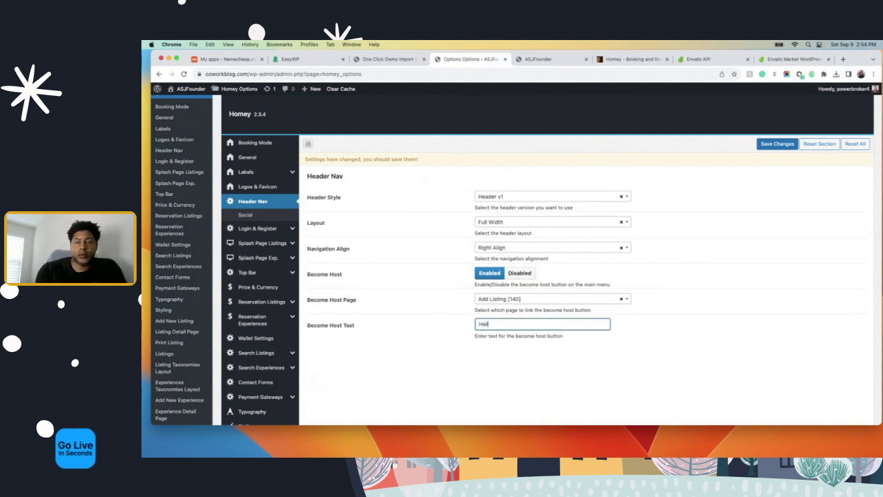
{"action": "type", "text": "Hello Friends"}
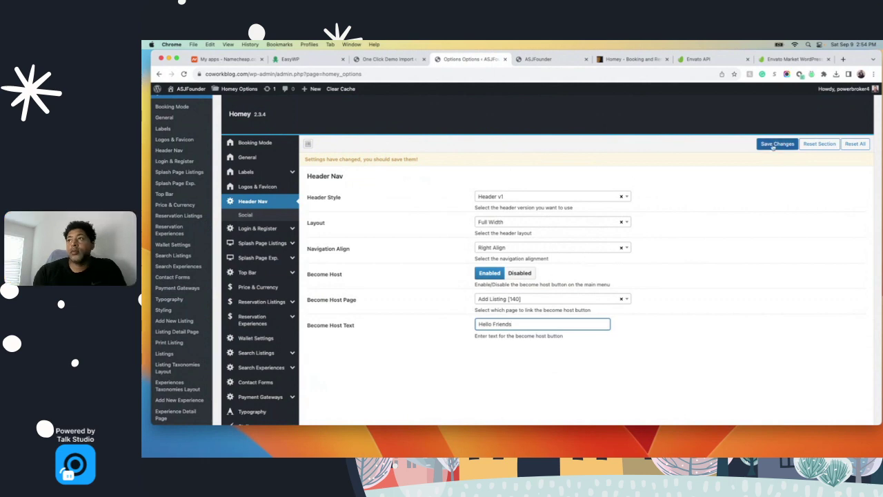
Save the header navigation settings and check the reloaded live homepage
{"action": "left_click", "coordinate": [777, 143]}
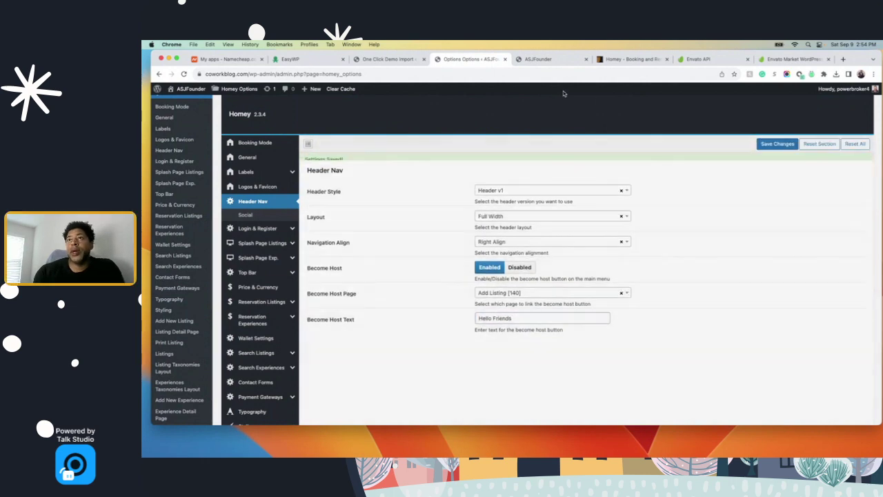
{"action": "left_click", "coordinate": [542, 58]}
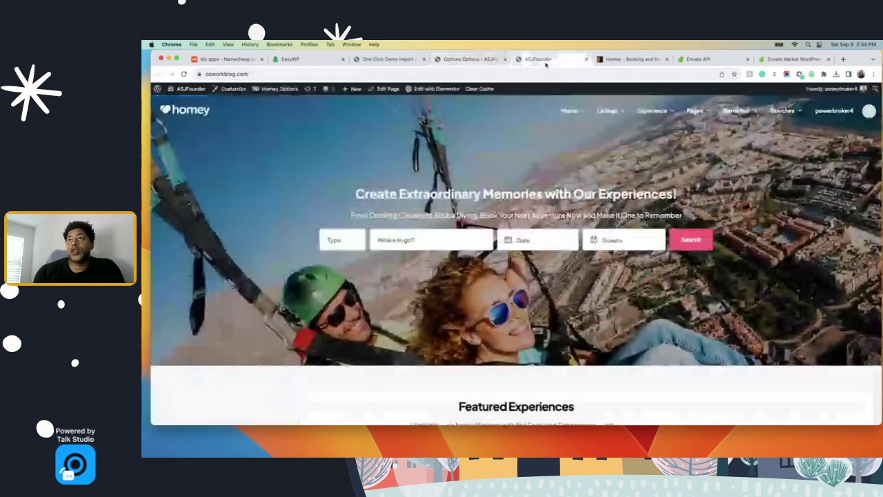
{"action": "left_click", "coordinate": [184, 74]}
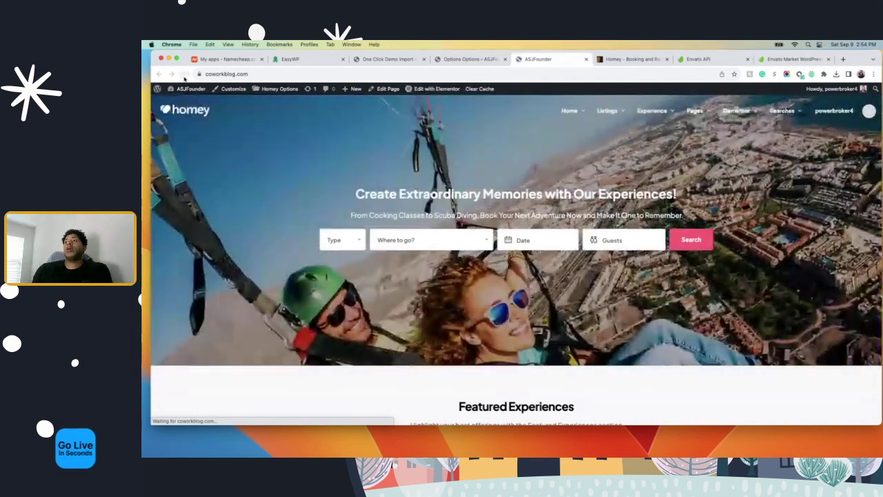
{"action": "mouse_move", "coordinate": [799, 113]}
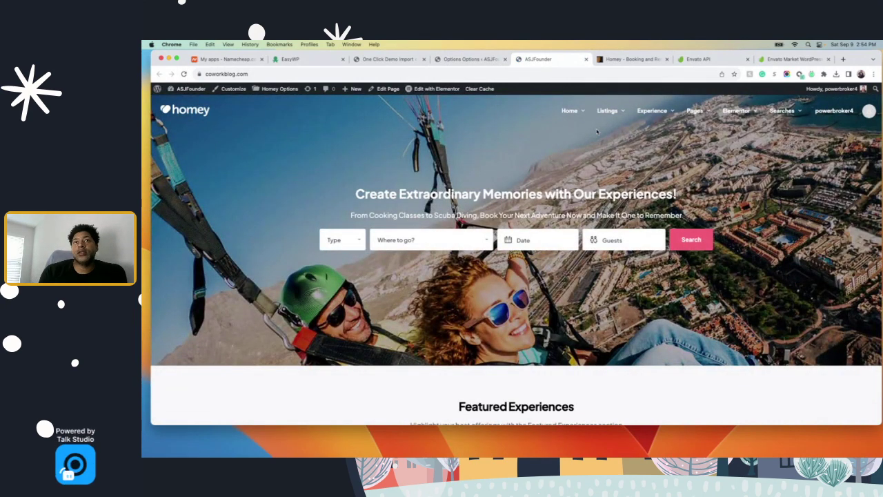
{"action": "left_click", "coordinate": [467, 59]}
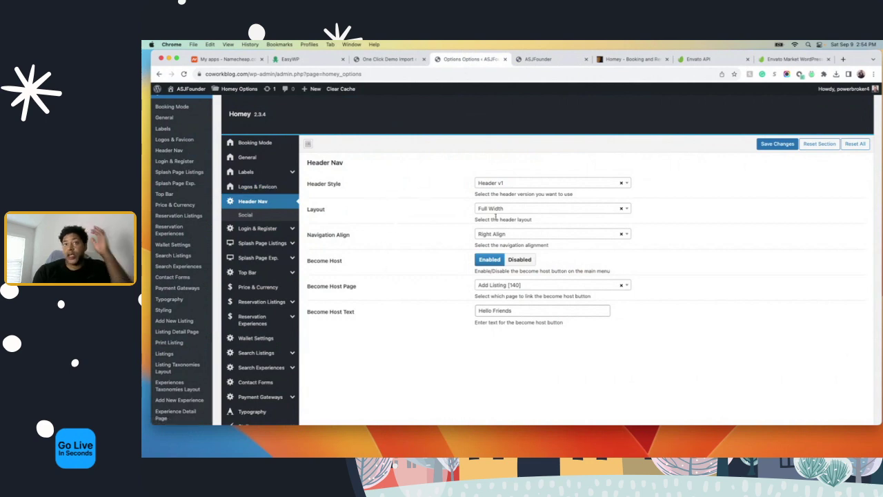
Move down the Homey Options menu past Print Experience to the Footer settings
{"action": "scroll", "coordinate": [269, 276], "scroll_direction": "down", "scroll_amount": 8}
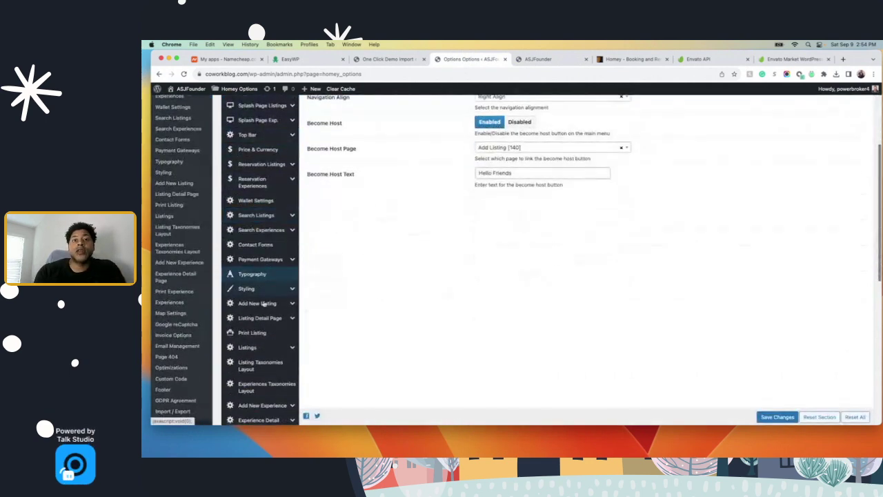
{"action": "left_click", "coordinate": [263, 336]}
{"action": "scroll", "coordinate": [263, 338], "scroll_direction": "down", "scroll_amount": 5}
{"action": "left_click", "coordinate": [262, 297]}
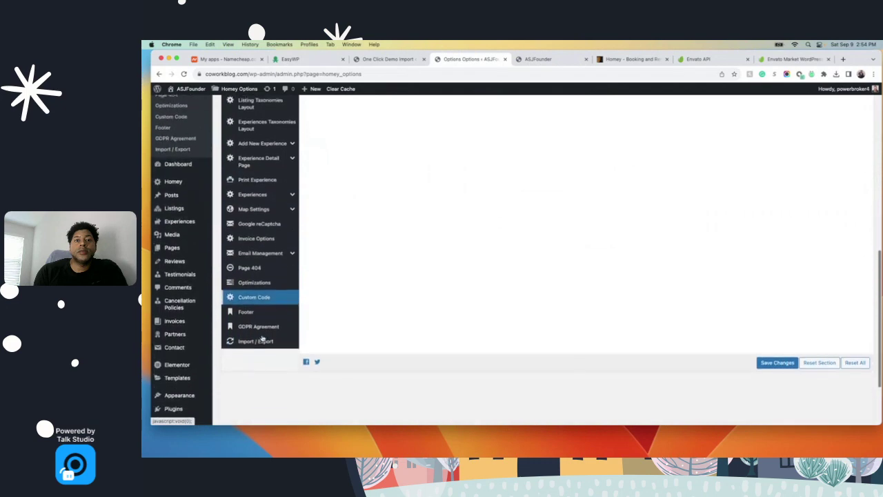
{"action": "scroll", "coordinate": [471, 282], "scroll_direction": "up", "scroll_amount": 5}
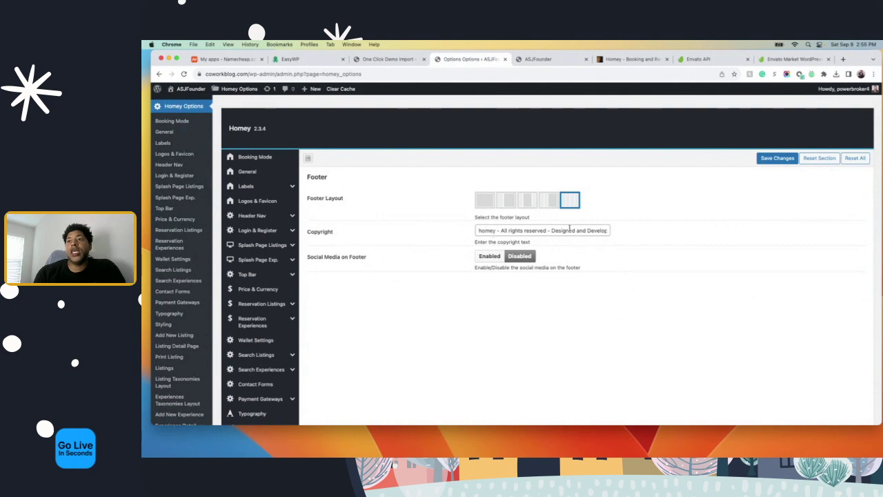
Enable Social Media on Footer to reveal the profile URL fields
{"action": "left_click", "coordinate": [489, 256]}
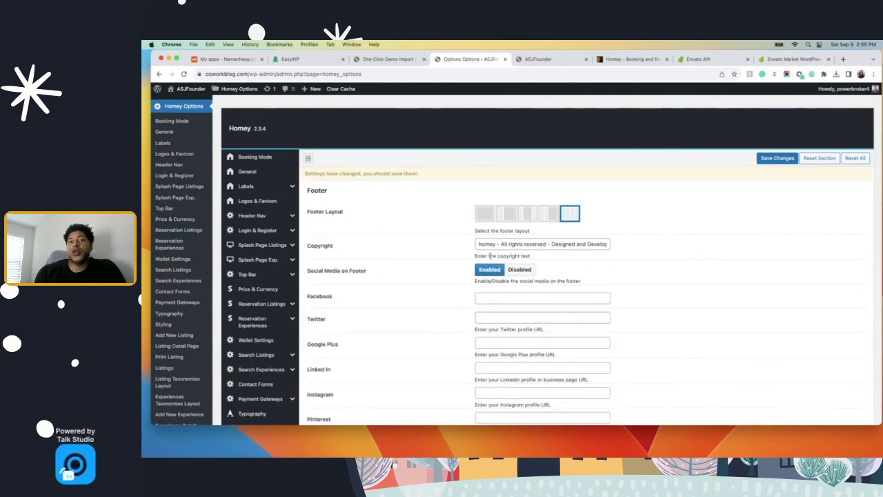
{"action": "scroll", "coordinate": [490, 256], "scroll_direction": "down", "scroll_amount": 5}
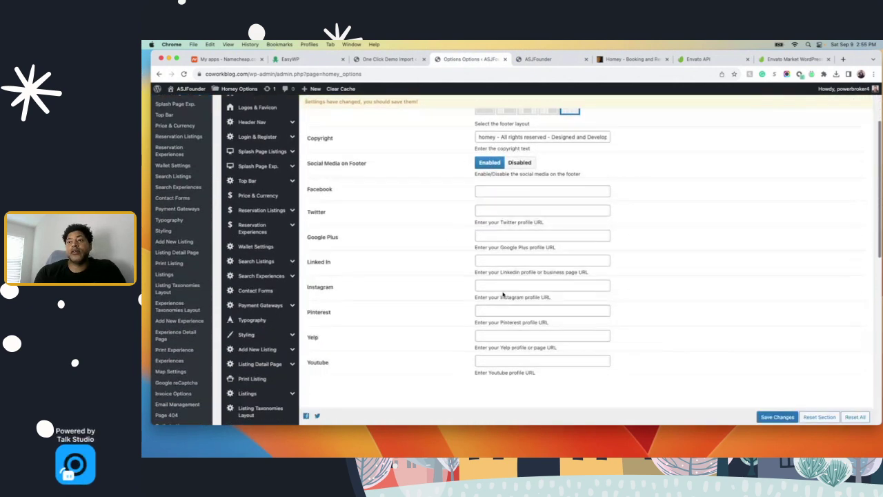
{"action": "scroll", "coordinate": [521, 189], "scroll_direction": "up", "scroll_amount": 2}
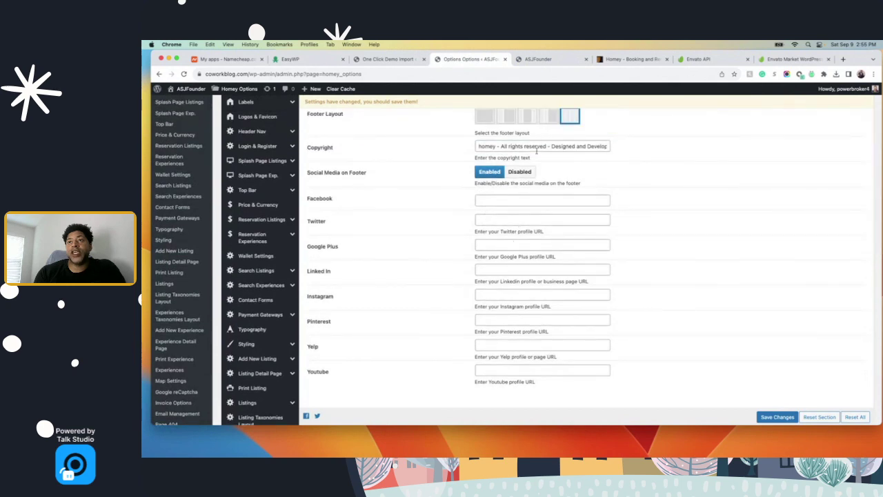
{"action": "scroll", "coordinate": [513, 216], "scroll_direction": "up", "scroll_amount": 2}
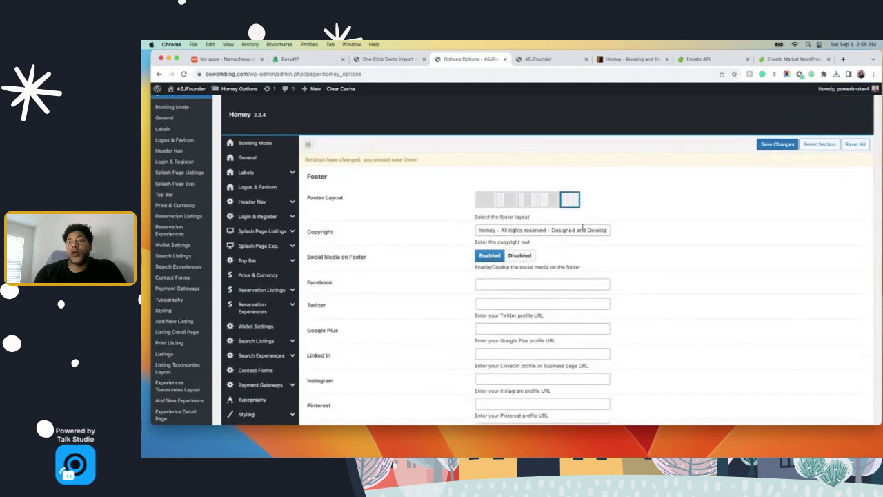
Compare with the live site's footer, then select the entire copyright text for removal
{"action": "left_click", "coordinate": [539, 58]}
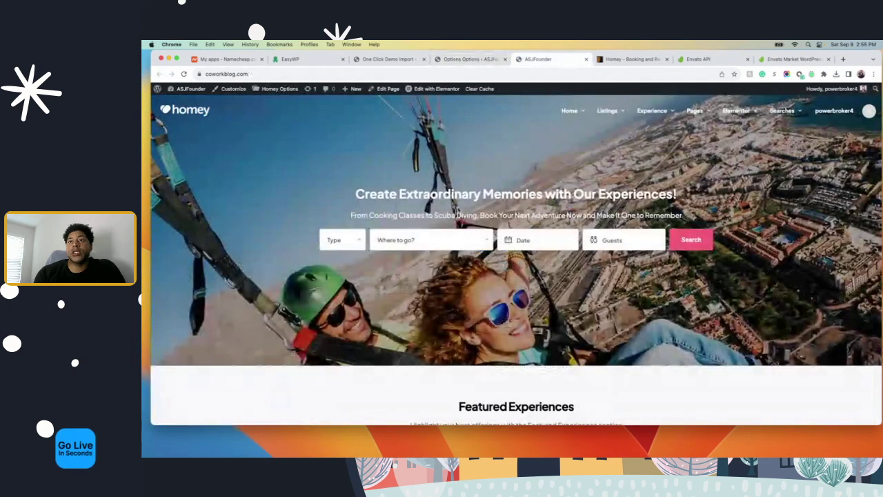
{"action": "scroll", "coordinate": [452, 224], "scroll_direction": "down", "scroll_amount": 10}
{"action": "scroll", "coordinate": [452, 225], "scroll_direction": "down", "scroll_amount": 20}
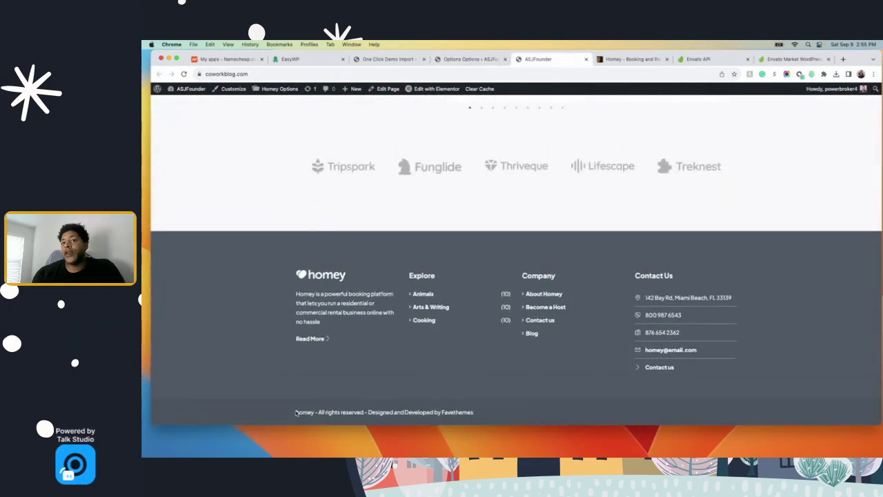
{"action": "left_click", "coordinate": [470, 58]}
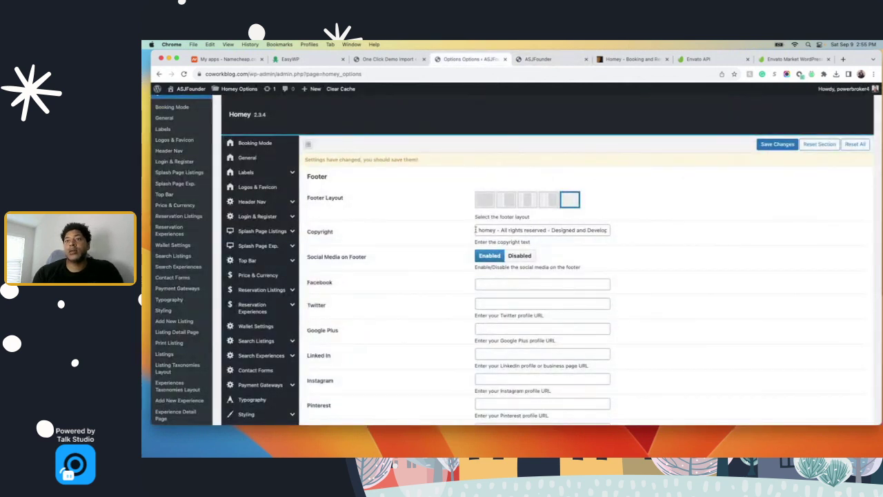
{"action": "left_click_drag", "start_coordinate": [476, 230], "coordinate": [662, 246]}
Replace the footer copyright with 'Hello - Welcome to Asjfounder' and save the options
{"action": "key", "text": "BackSpace"}
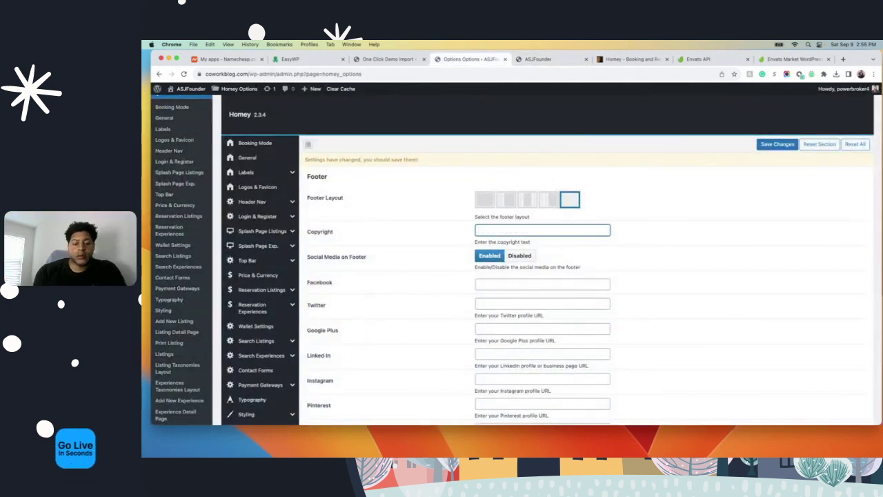
{"action": "type", "text": "Hello - Welcome to Asj"}
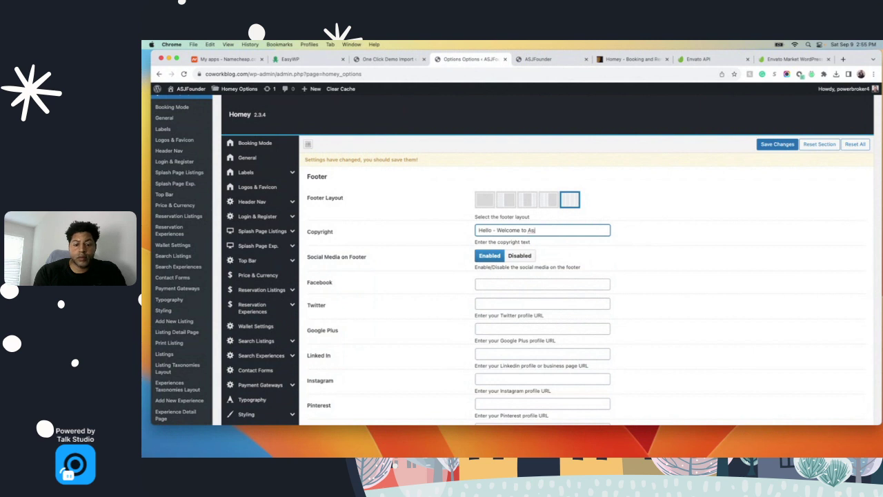
{"action": "type", "text": "under"}
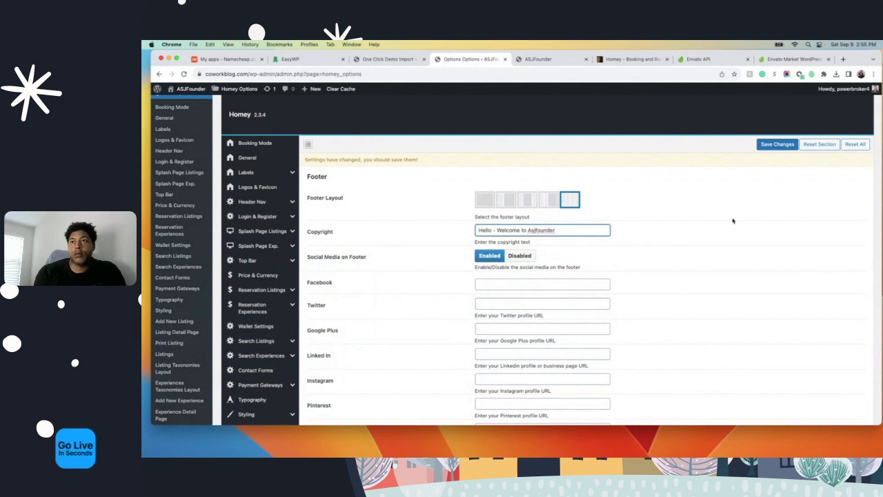
{"action": "left_click", "coordinate": [776, 144]}
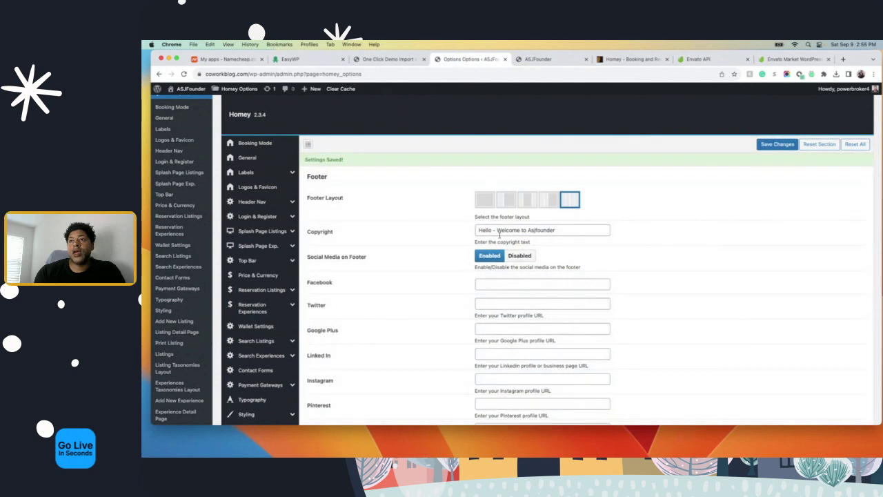
Reload the live site to confirm the new copyright, then return to the theme options
{"action": "left_click", "coordinate": [538, 58]}
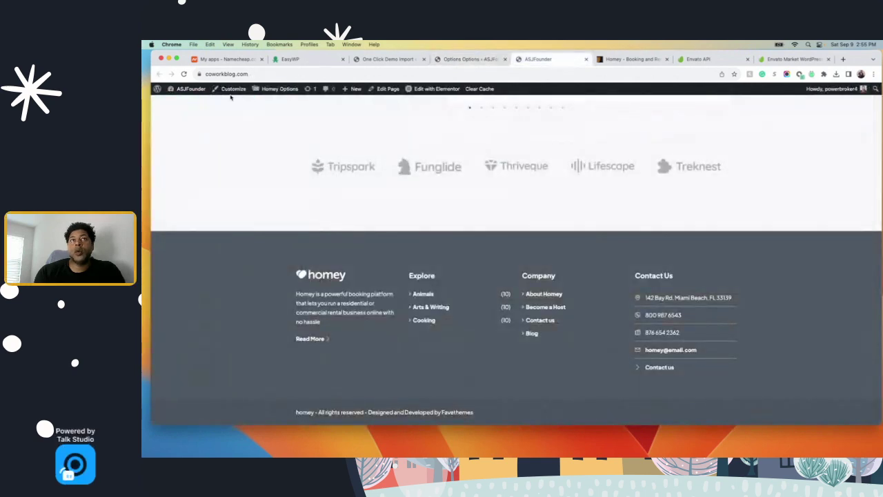
{"action": "left_click", "coordinate": [184, 74]}
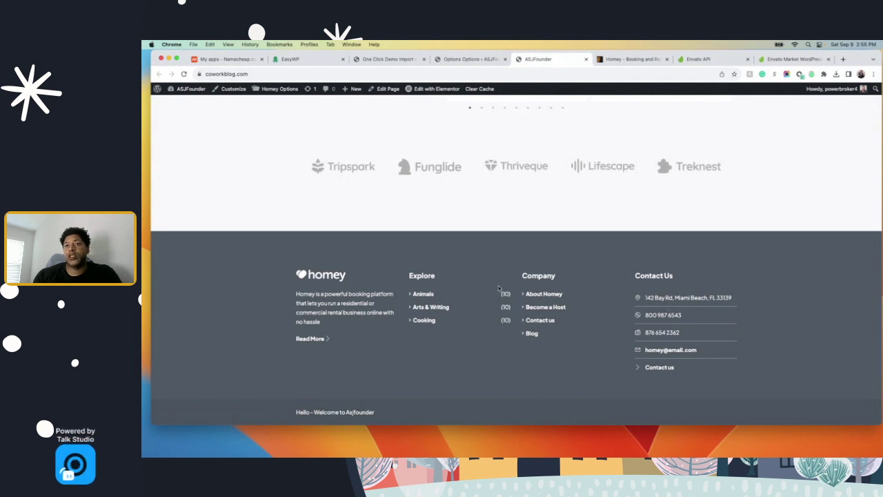
{"action": "left_click", "coordinate": [475, 59]}
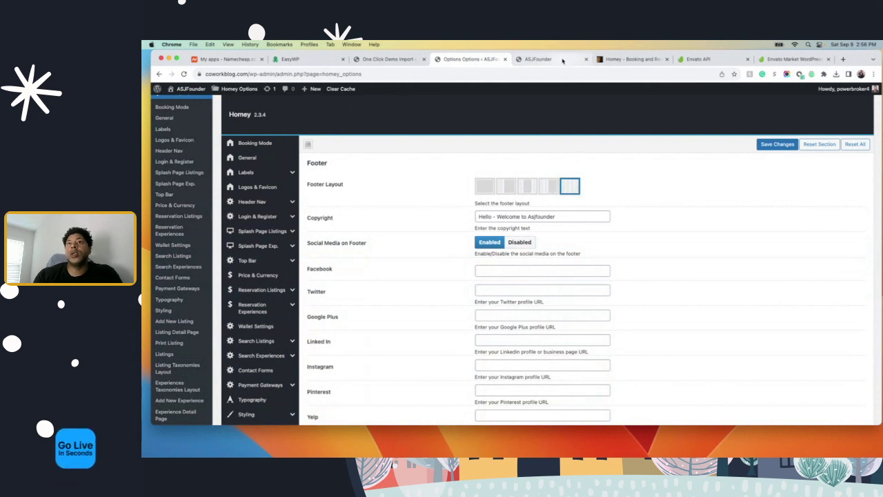
Open the Widgets page and expand Footer Areas 1 through 4 to see their widgets
{"action": "left_click", "coordinate": [404, 60]}
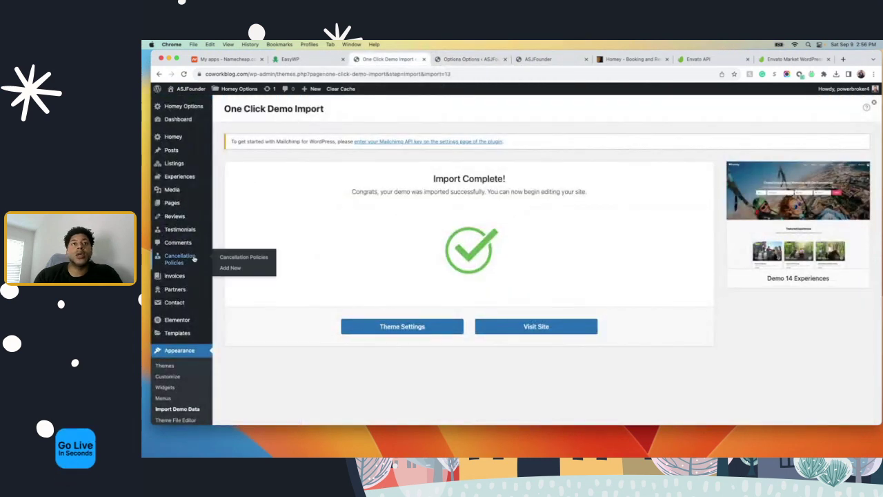
{"action": "scroll", "coordinate": [177, 335], "scroll_direction": "down", "scroll_amount": 1}
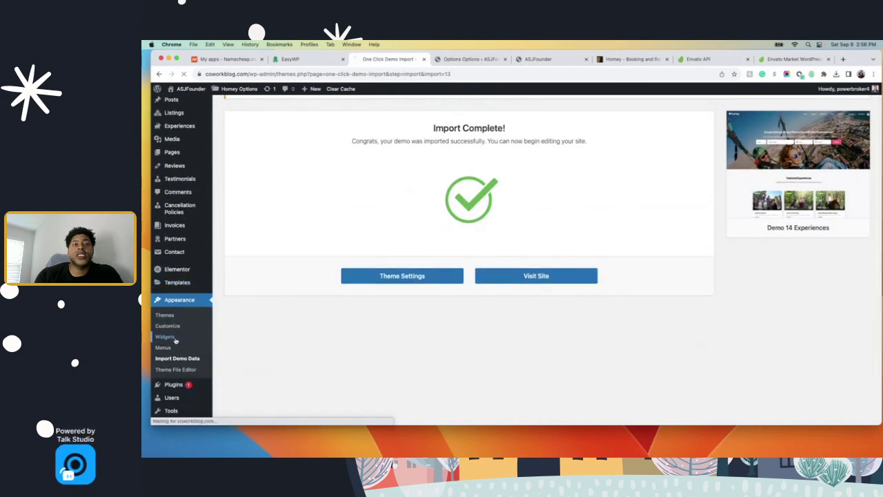
{"action": "left_click", "coordinate": [166, 335]}
{"action": "scroll", "coordinate": [594, 241], "scroll_direction": "down", "scroll_amount": 5}
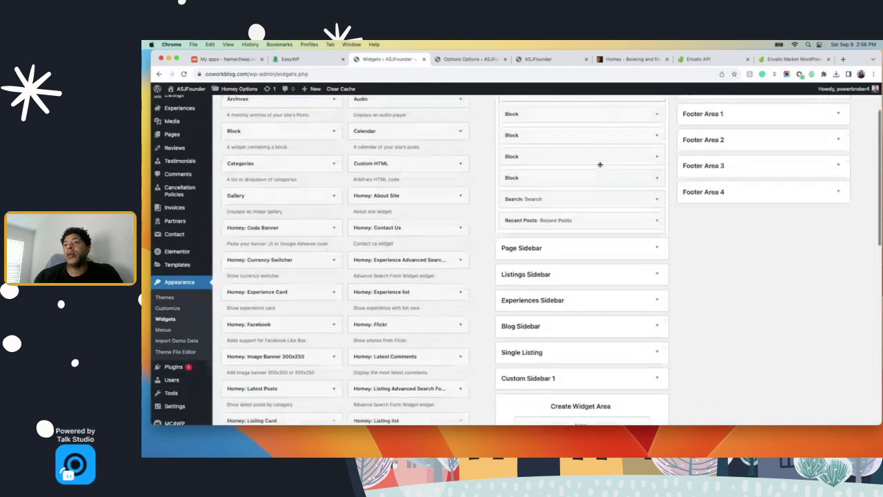
{"action": "scroll", "coordinate": [611, 288], "scroll_direction": "up", "scroll_amount": 5}
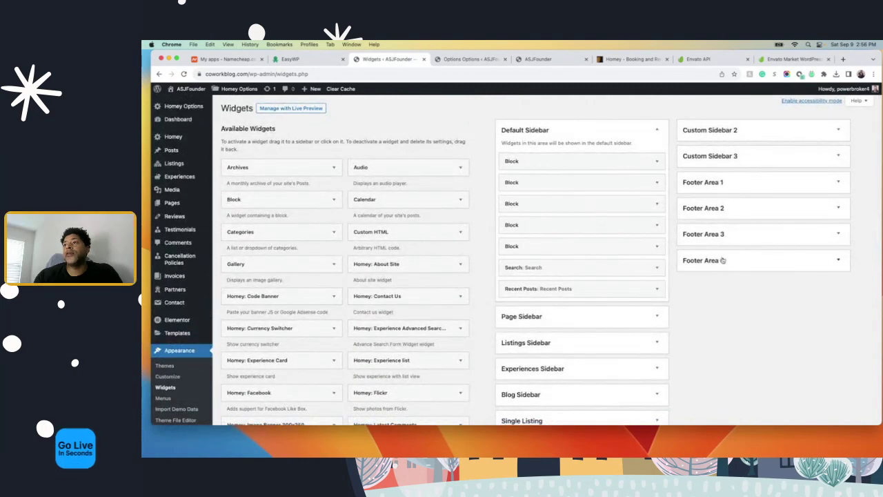
{"action": "left_click", "coordinate": [716, 190]}
{"action": "left_click", "coordinate": [710, 243]}
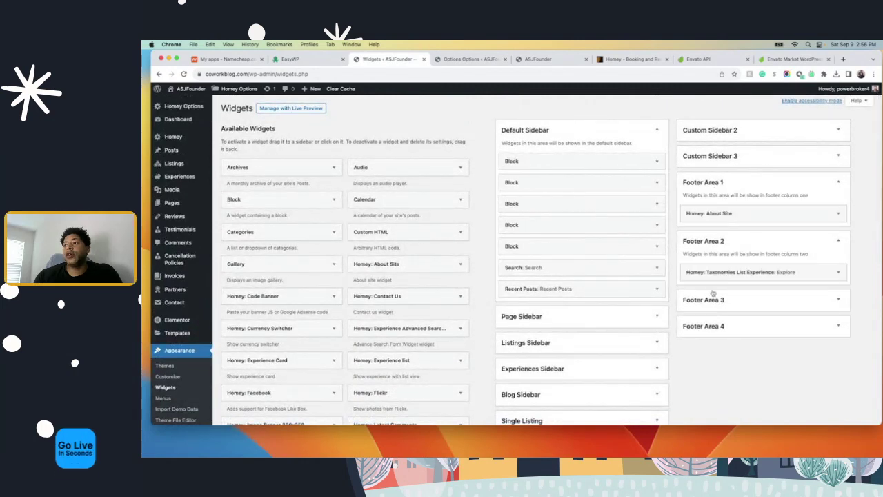
{"action": "left_click", "coordinate": [711, 304]}
{"action": "left_click", "coordinate": [709, 362]}
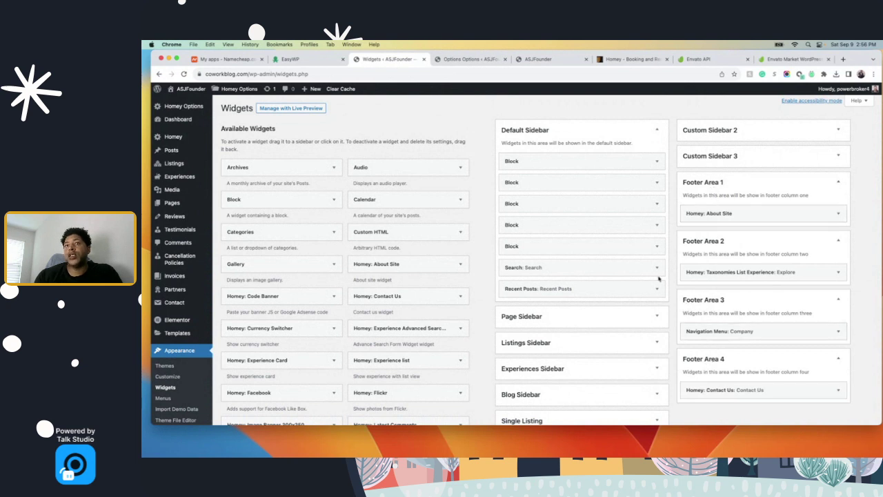
Expand the Homey: About Site widget in Footer Area 1, then view the live site's footer
{"action": "left_click", "coordinate": [538, 60]}
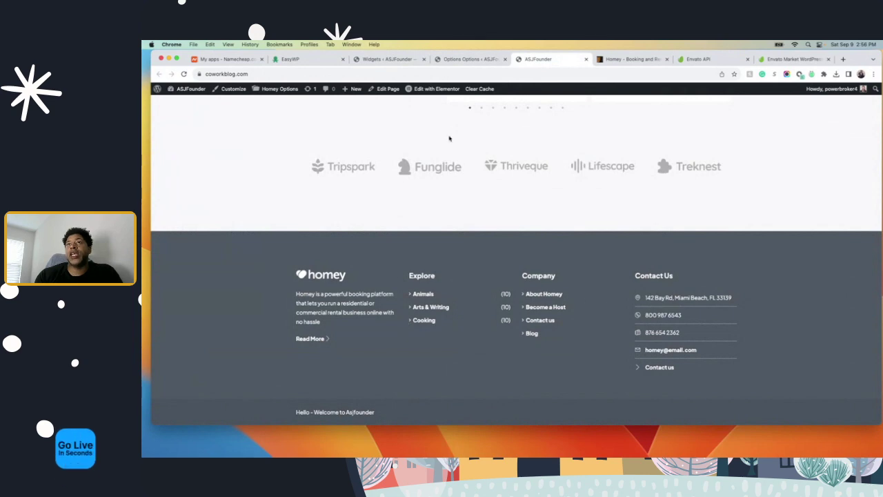
{"action": "left_click", "coordinate": [470, 60]}
{"action": "left_click", "coordinate": [390, 59]}
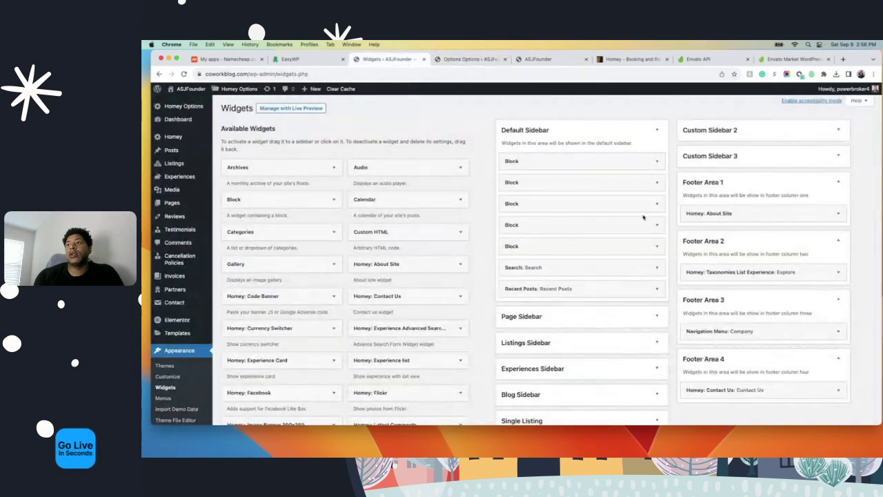
{"action": "scroll", "coordinate": [718, 202], "scroll_direction": "down", "scroll_amount": 3}
{"action": "left_click", "coordinate": [838, 135]}
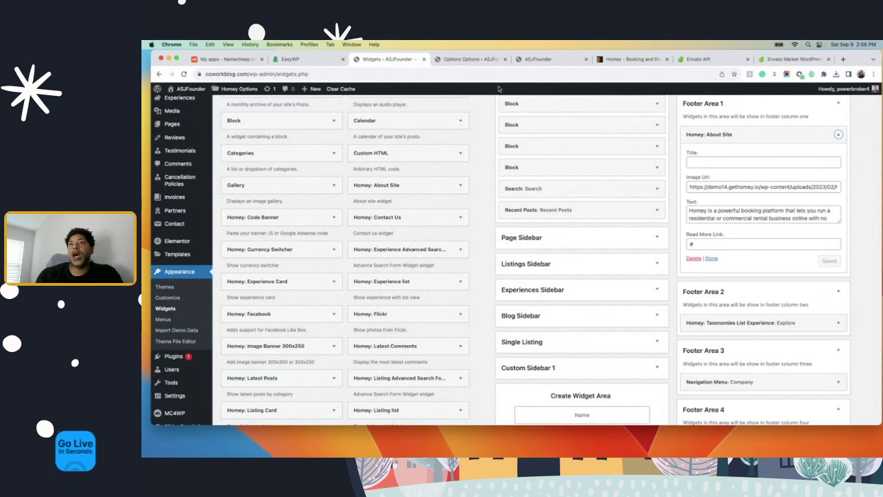
{"action": "left_click", "coordinate": [461, 60]}
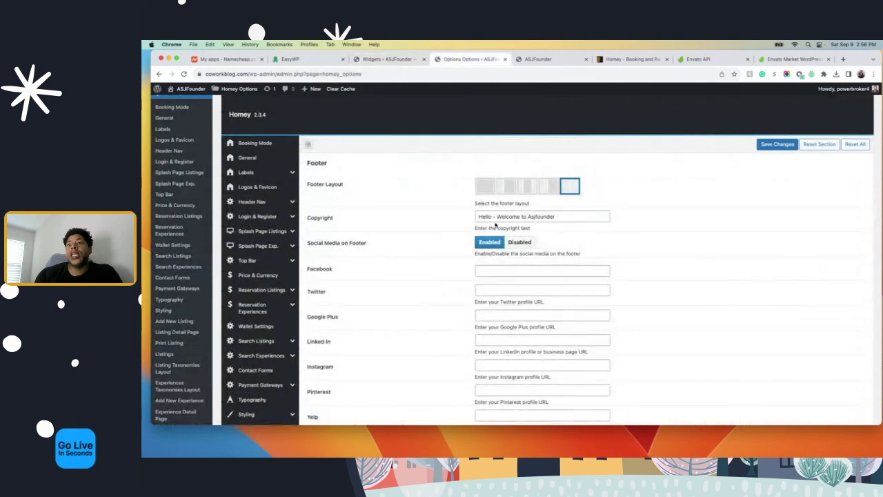
{"action": "key", "text": "ctrl+Tab"}
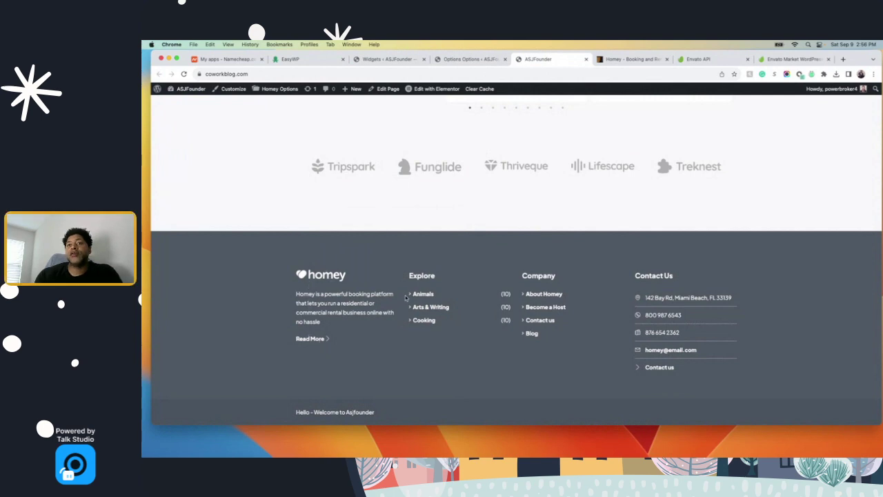
Delete the Homey: About Site widget from Footer Area 1 on the Widgets page
{"action": "left_click", "coordinate": [464, 60]}
{"action": "left_click", "coordinate": [388, 59]}
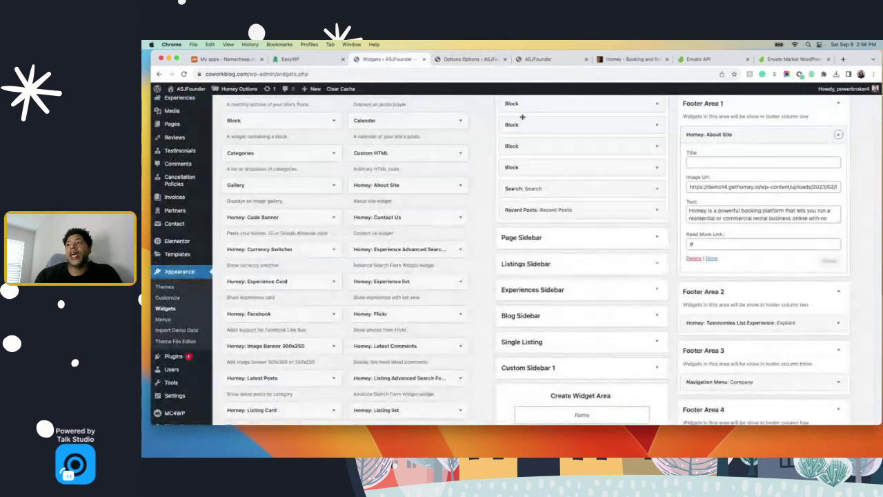
{"action": "scroll", "coordinate": [773, 207], "scroll_direction": "down", "scroll_amount": 3}
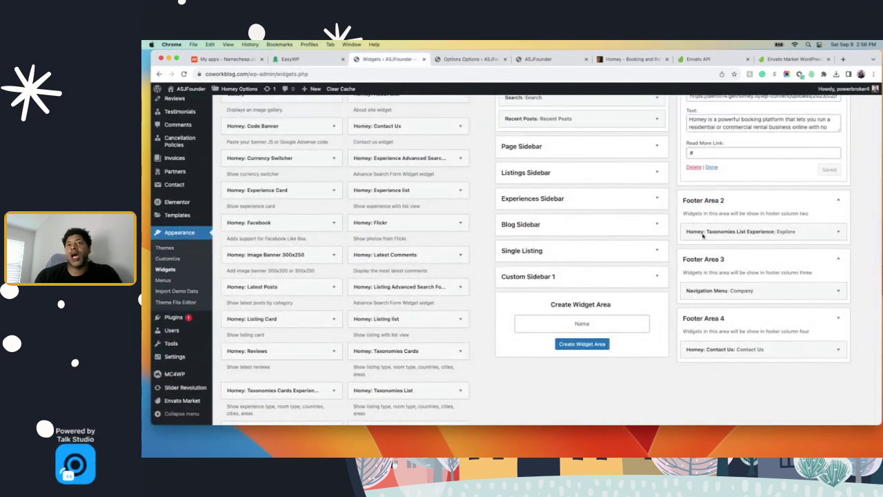
{"action": "scroll", "coordinate": [365, 201], "scroll_direction": "up", "scroll_amount": 2}
{"action": "scroll", "coordinate": [408, 185], "scroll_direction": "up", "scroll_amount": 1}
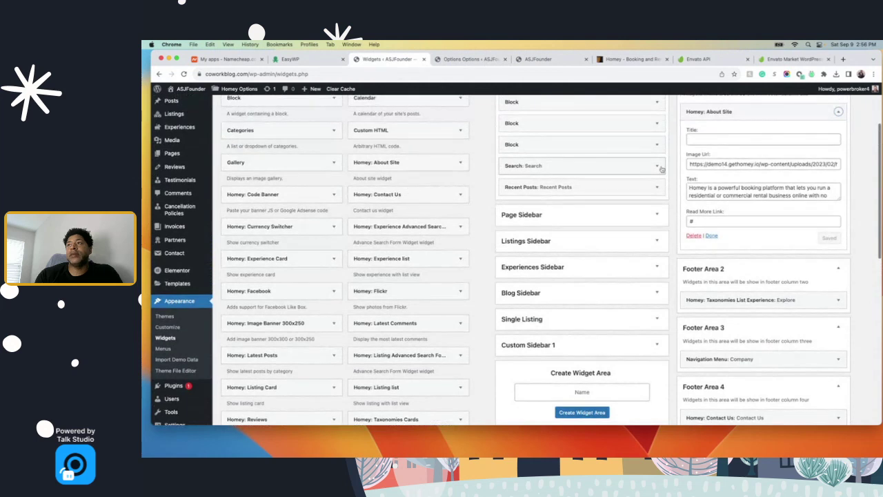
{"action": "left_click", "coordinate": [693, 236]}
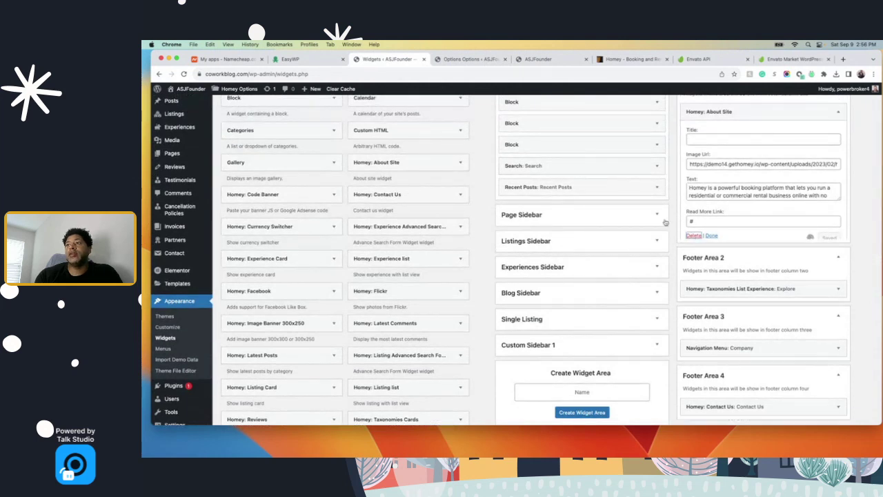
Drag a Categories widget into Footer Area 1, finish its settings, and view the live site
{"action": "scroll", "coordinate": [579, 222], "scroll_direction": "up", "scroll_amount": 2}
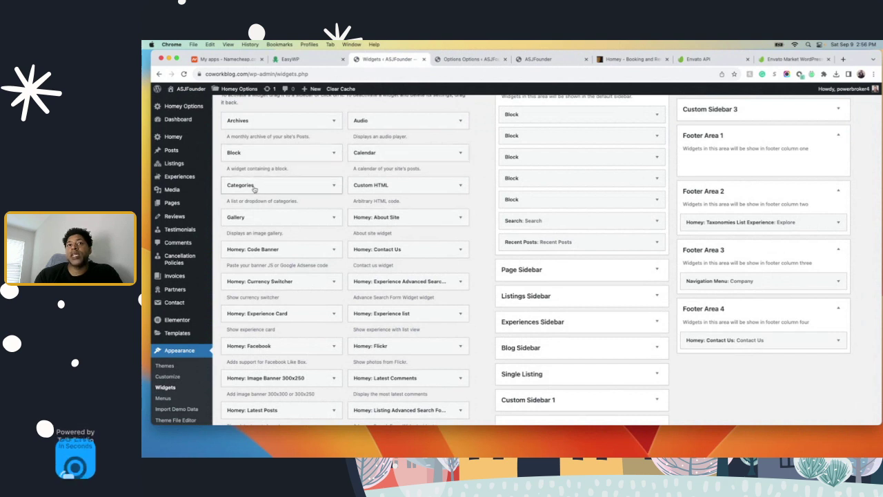
{"action": "left_click_drag", "start_coordinate": [253, 189], "coordinate": [695, 166]}
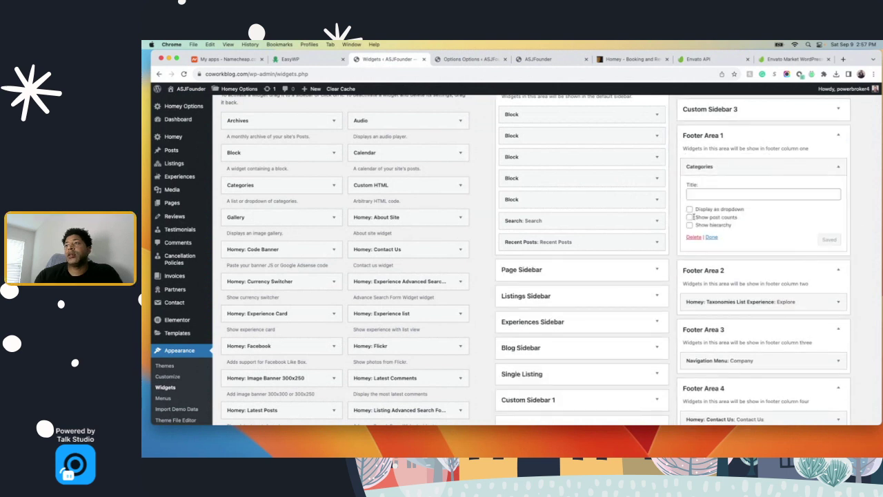
{"action": "left_click", "coordinate": [712, 236]}
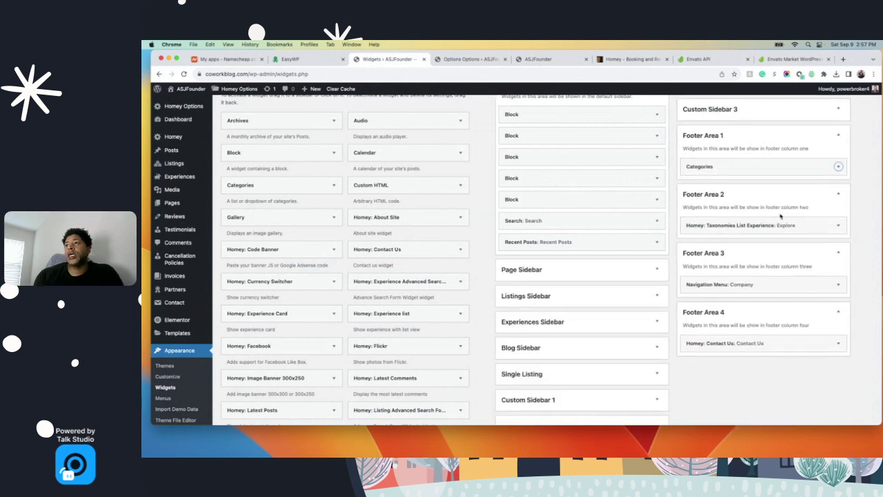
{"action": "left_click", "coordinate": [838, 167]}
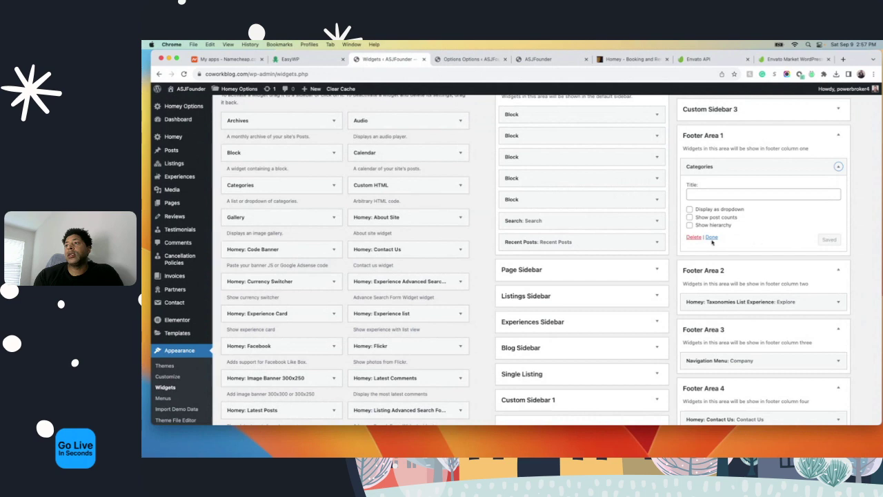
{"action": "left_click", "coordinate": [712, 237]}
{"action": "scroll", "coordinate": [773, 155], "scroll_direction": "up", "scroll_amount": 2}
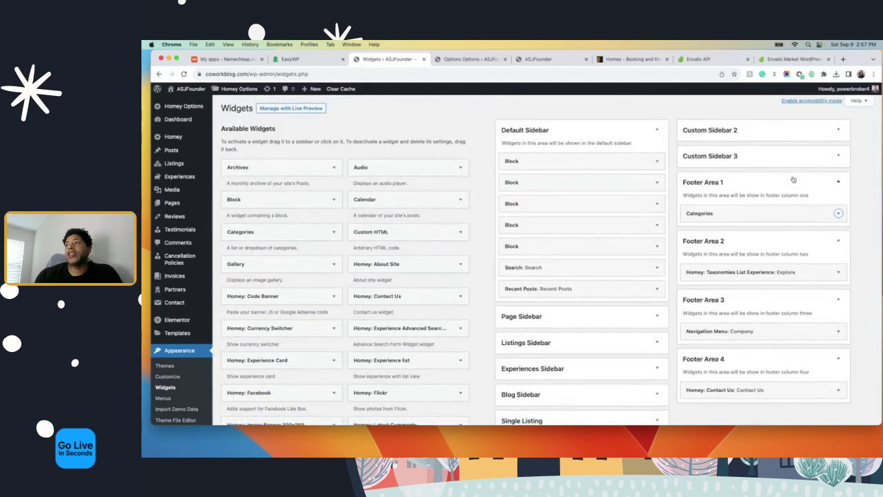
{"action": "scroll", "coordinate": [793, 179], "scroll_direction": "down", "scroll_amount": 15}
{"action": "scroll", "coordinate": [759, 221], "scroll_direction": "up", "scroll_amount": 15}
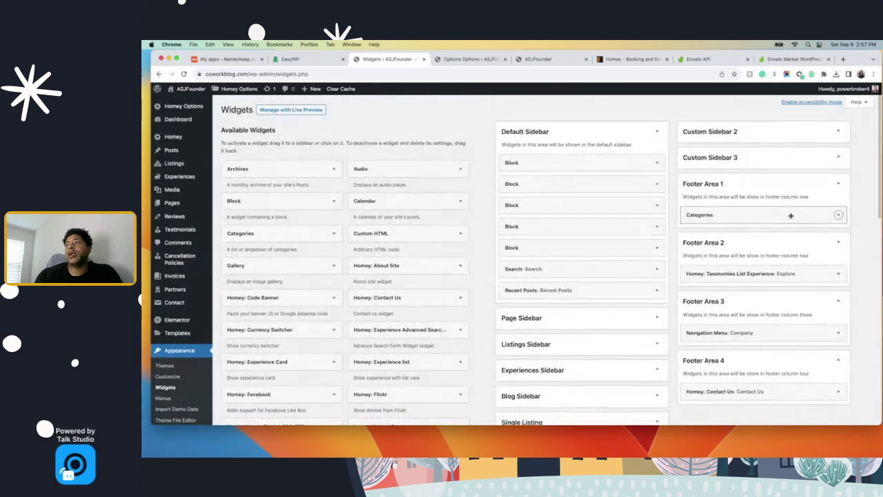
{"action": "left_click", "coordinate": [535, 60]}
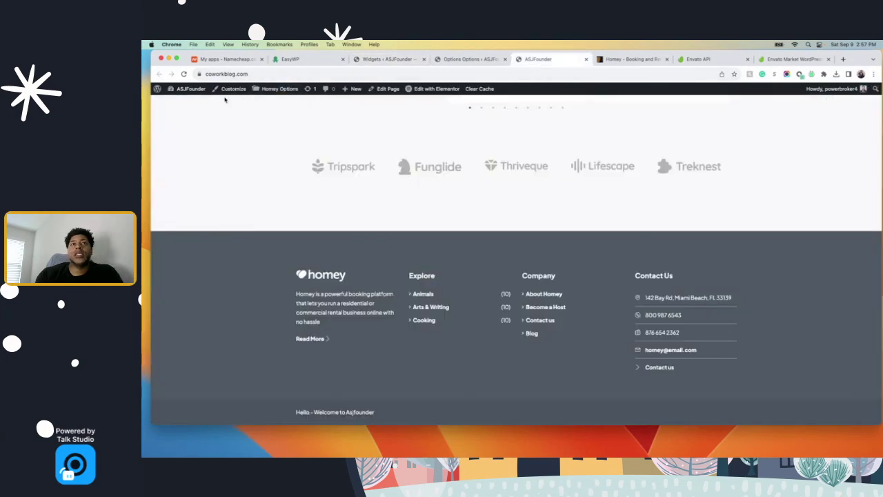
Reload the live site to see the Categories footer column, then return to the Widgets page
{"action": "key", "text": "super+r"}
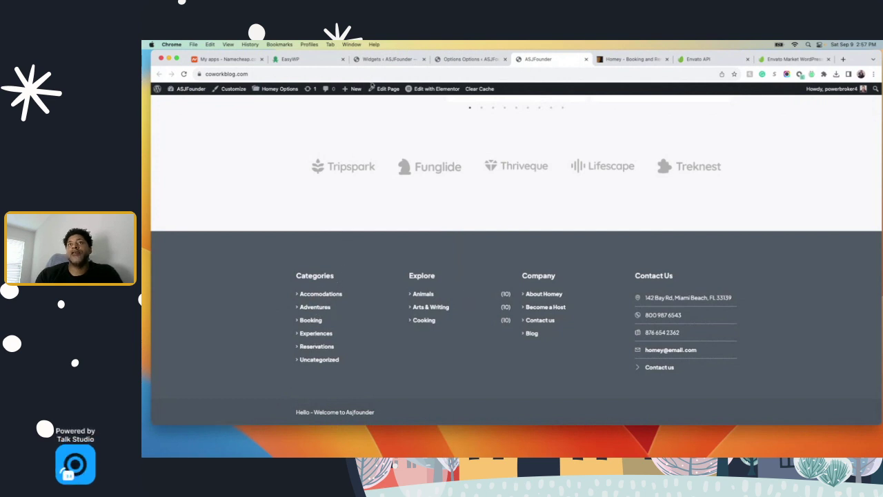
{"action": "left_click", "coordinate": [470, 61]}
{"action": "left_click", "coordinate": [387, 60]}
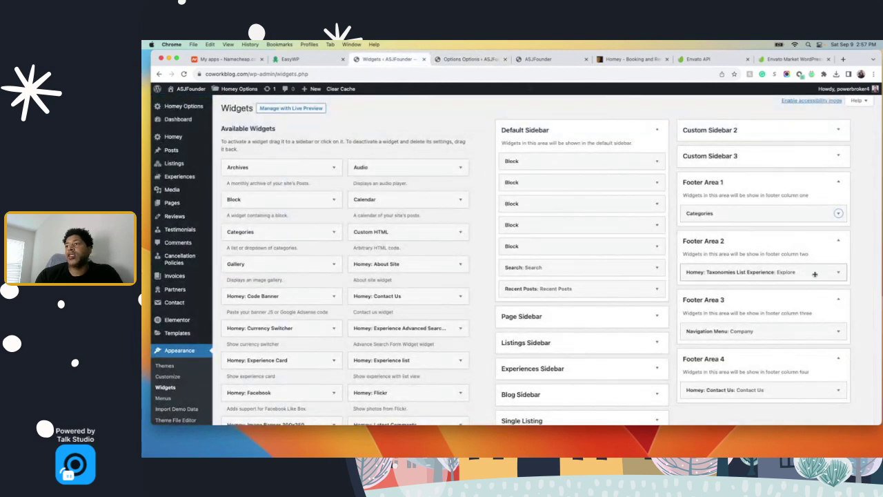
Delete the Contact Us, Explore and Categories widgets from the footer areas, then view the live site
{"action": "scroll", "coordinate": [748, 272], "scroll_direction": "down", "scroll_amount": 2}
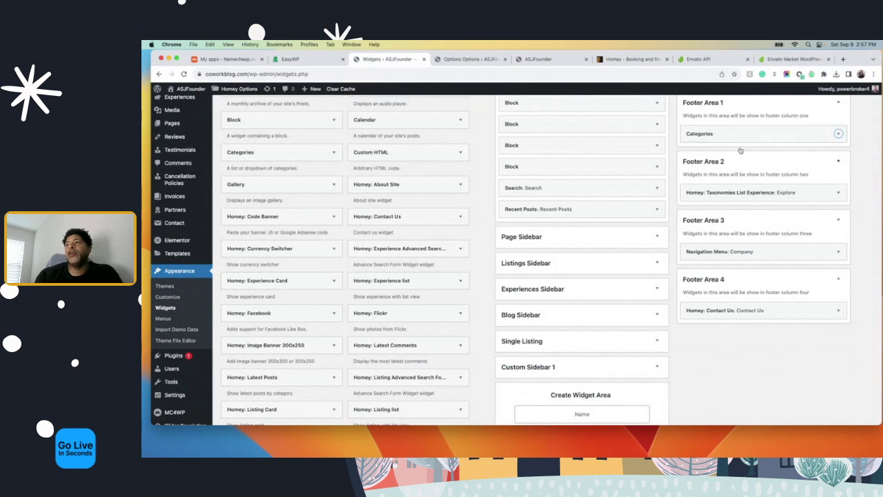
{"action": "scroll", "coordinate": [355, 249], "scroll_direction": "down", "scroll_amount": 2}
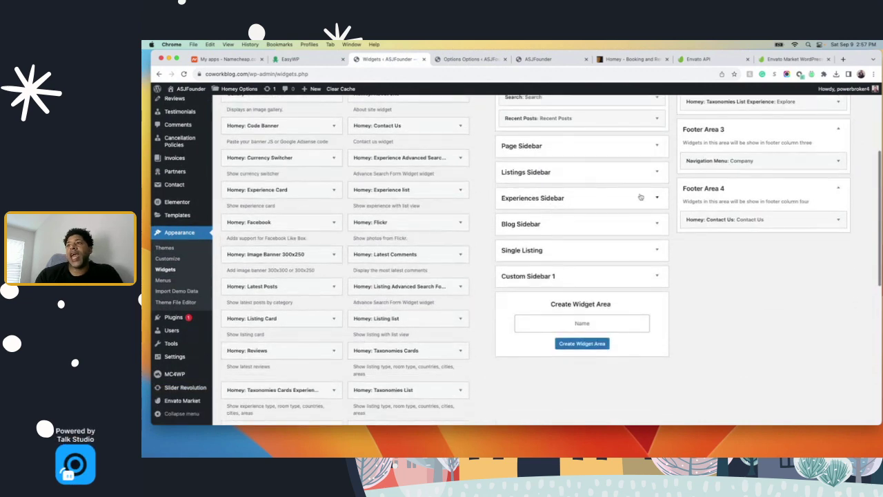
{"action": "left_click", "coordinate": [839, 219]}
{"action": "scroll", "coordinate": [725, 310], "scroll_direction": "down", "scroll_amount": 2}
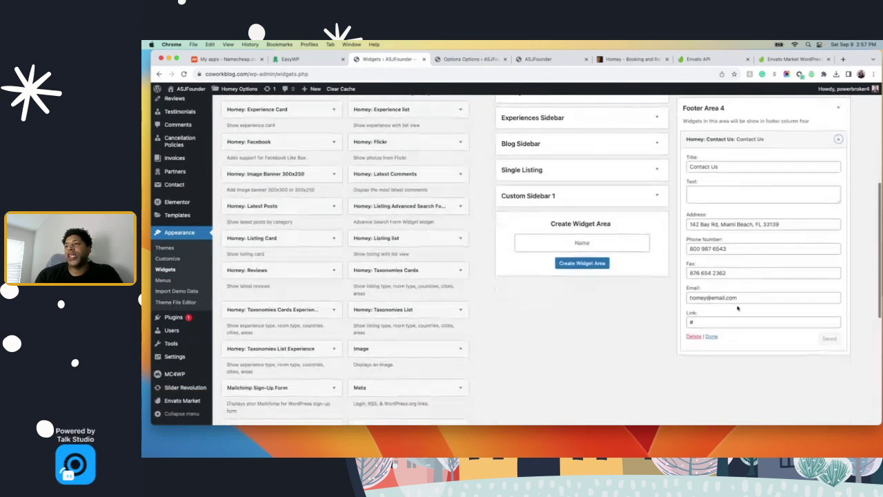
{"action": "left_click", "coordinate": [699, 336]}
{"action": "scroll", "coordinate": [793, 276], "scroll_direction": "up", "scroll_amount": 3}
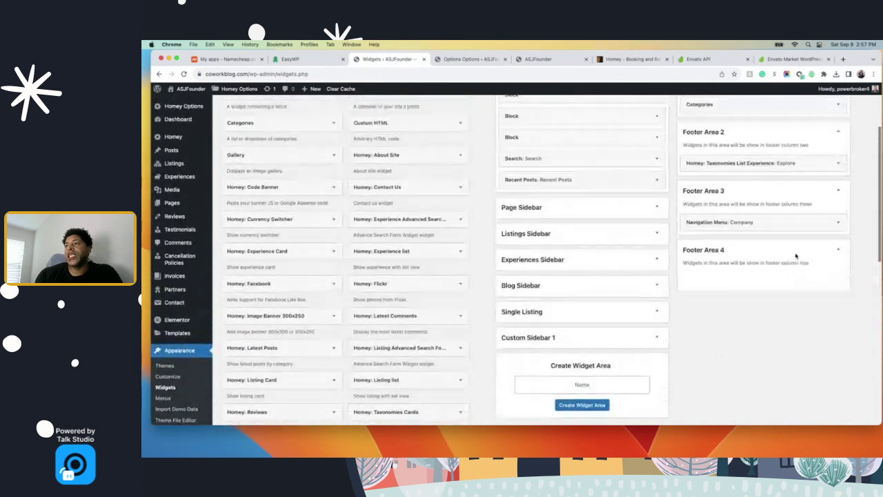
{"action": "left_click", "coordinate": [837, 229]}
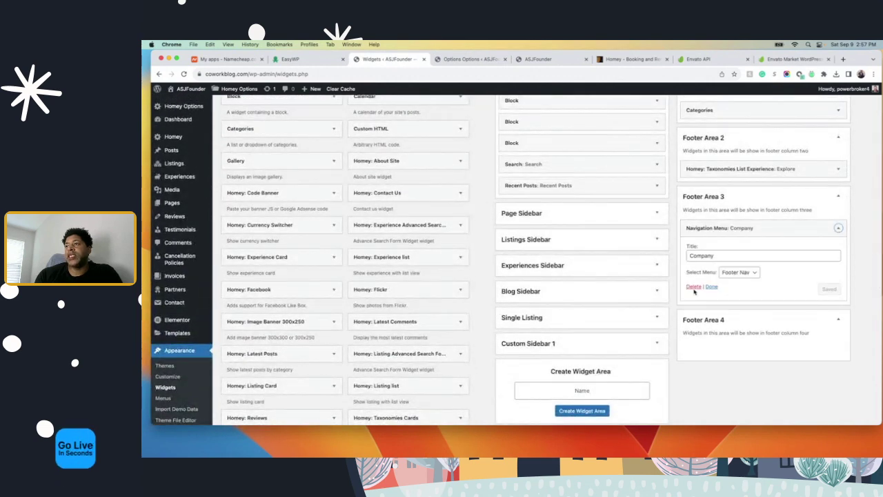
{"action": "left_click", "coordinate": [839, 167]}
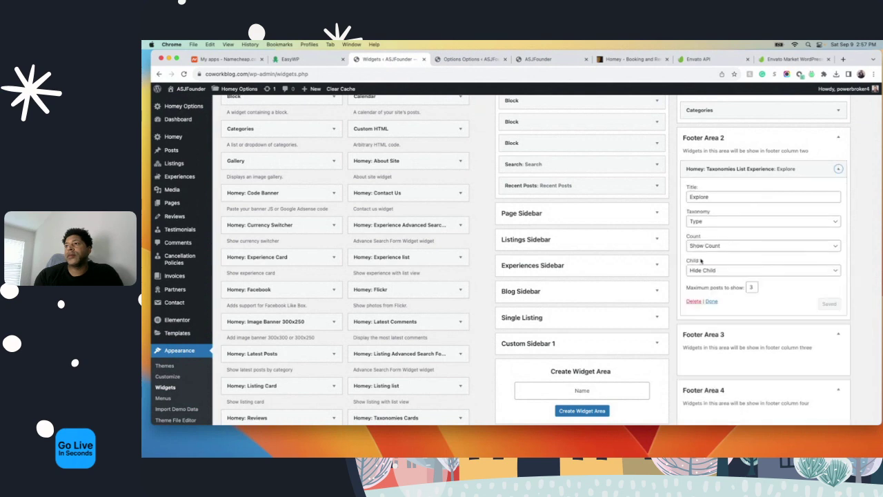
{"action": "left_click", "coordinate": [694, 302]}
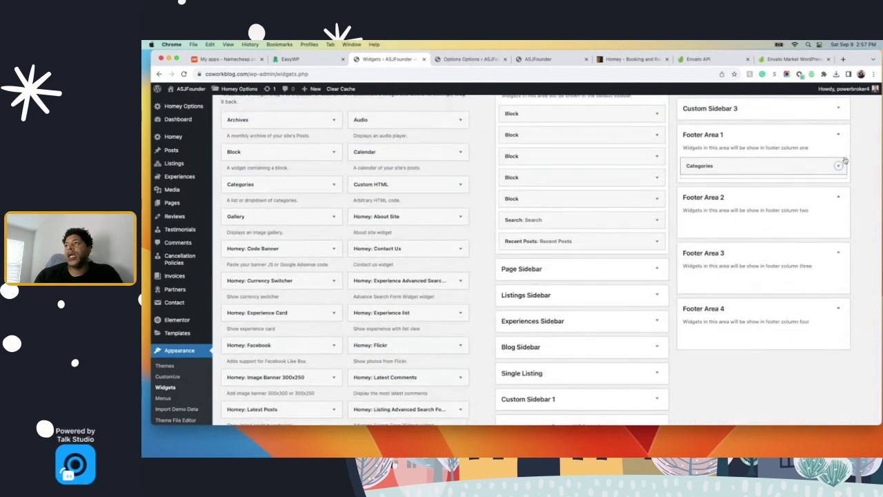
{"action": "left_click", "coordinate": [837, 165]}
{"action": "left_click", "coordinate": [692, 237]}
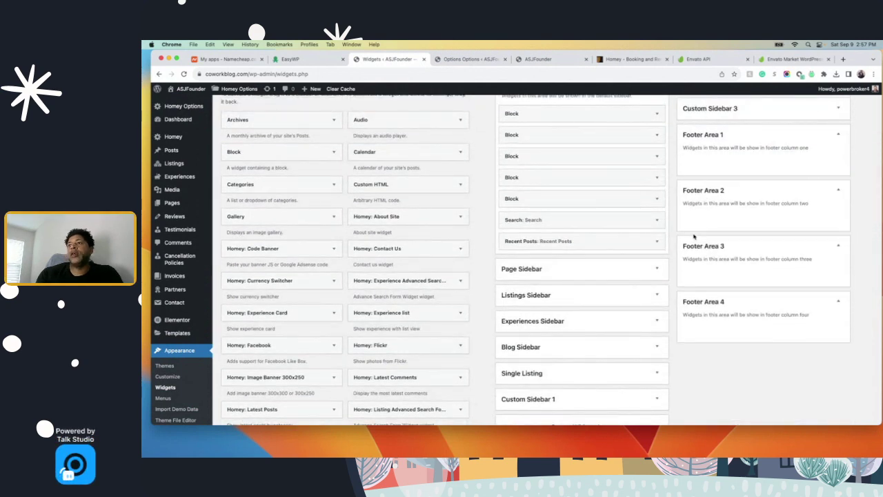
{"action": "left_click", "coordinate": [540, 59]}
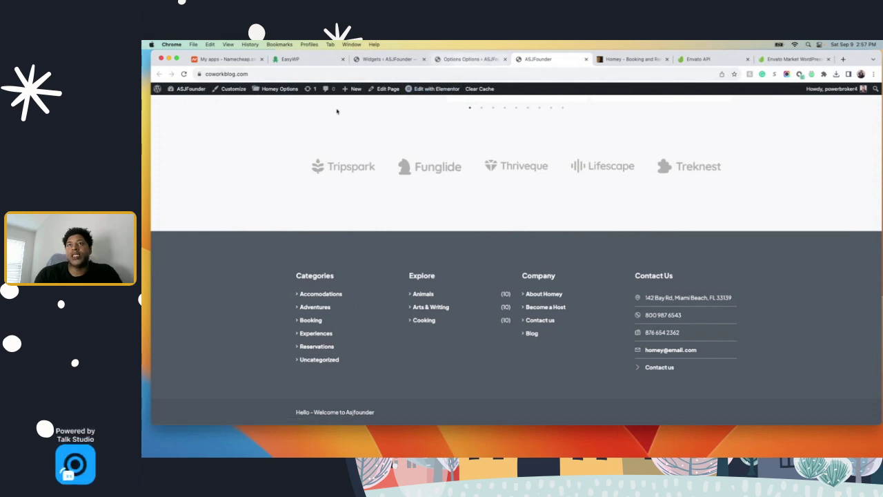
Reload the live site and scroll to the footer, now showing only the copyright line
{"action": "scroll", "coordinate": [256, 142], "scroll_direction": "up", "scroll_amount": 10}
{"action": "key", "text": "super+r"}
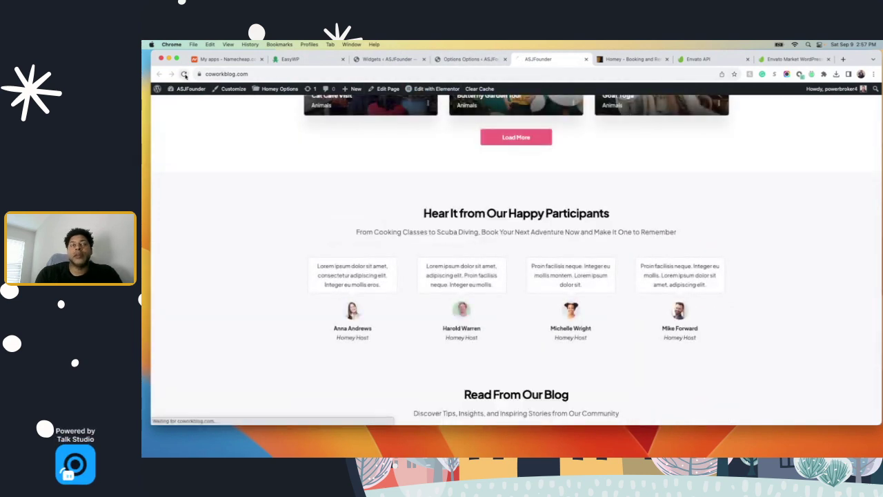
{"action": "scroll", "coordinate": [201, 213], "scroll_direction": "down", "scroll_amount": 10}
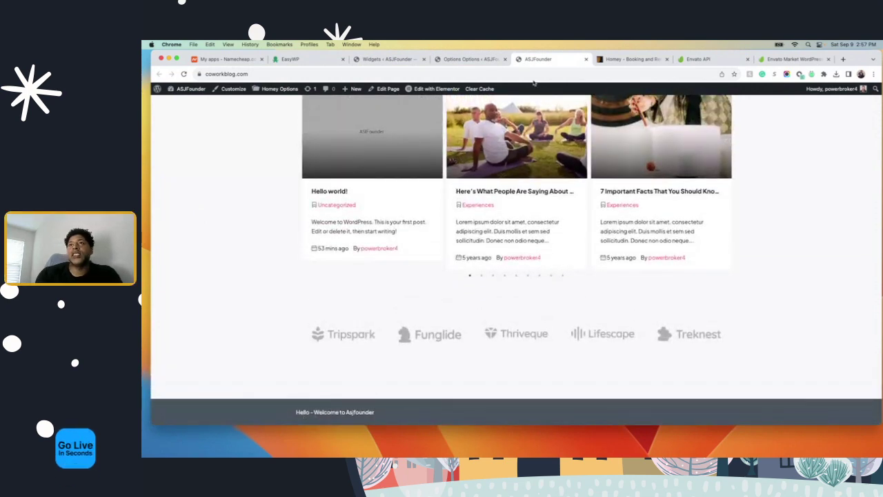
In Styling > Footer, set the footer and footer bottom backgrounds to white
{"action": "left_click", "coordinate": [463, 60]}
{"action": "scroll", "coordinate": [397, 194], "scroll_direction": "down", "scroll_amount": 5}
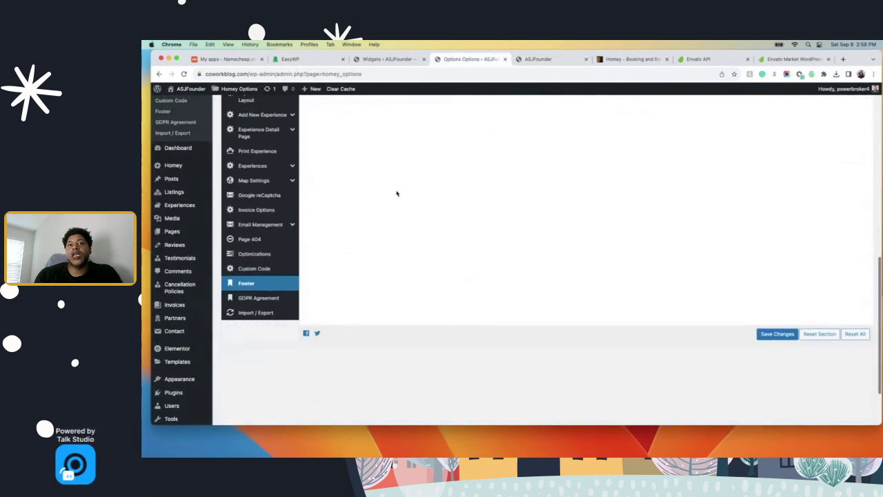
{"action": "scroll", "coordinate": [338, 221], "scroll_direction": "up", "scroll_amount": 4}
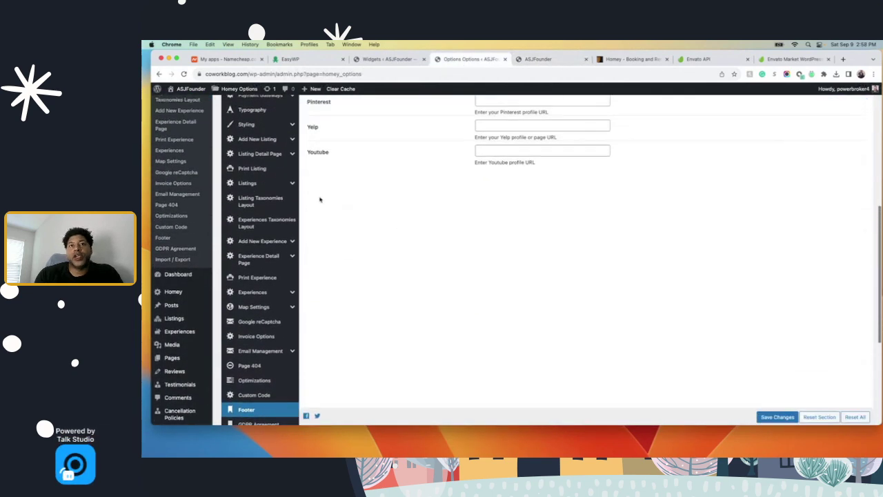
{"action": "scroll", "coordinate": [269, 204], "scroll_direction": "up", "scroll_amount": 1}
{"action": "left_click", "coordinate": [247, 157]}
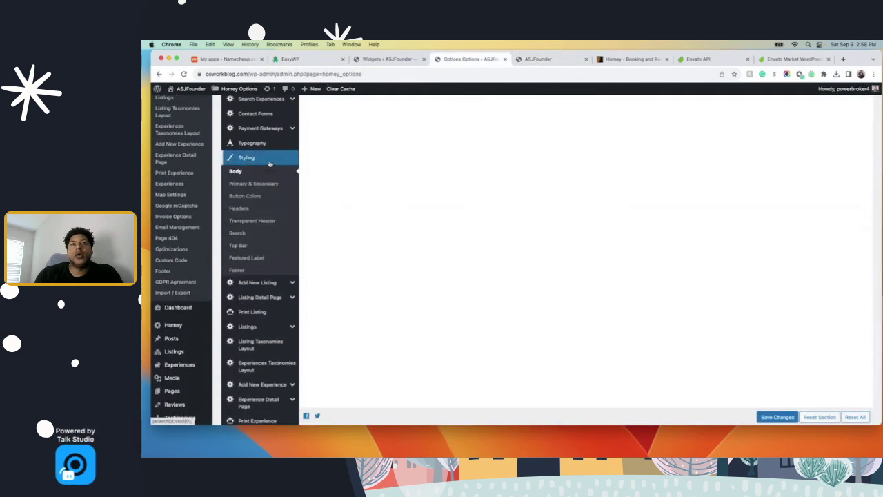
{"action": "left_click", "coordinate": [256, 269]}
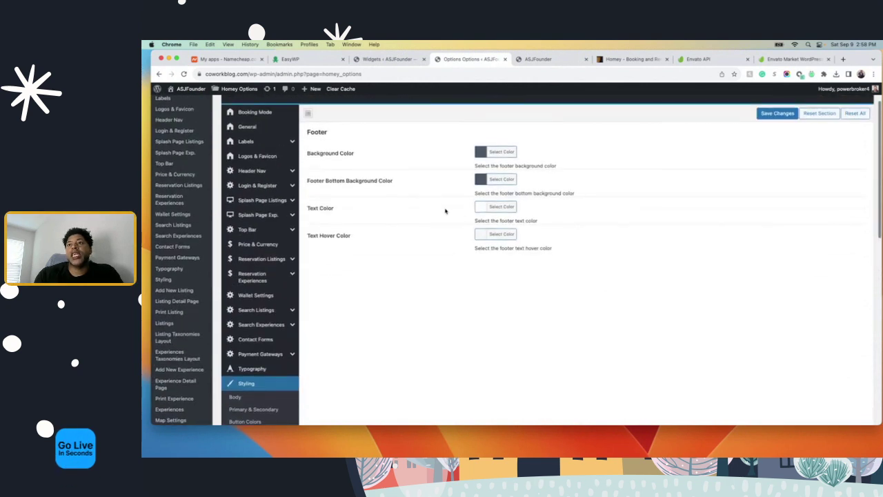
{"action": "left_click", "coordinate": [509, 172]}
{"action": "left_click", "coordinate": [491, 263]}
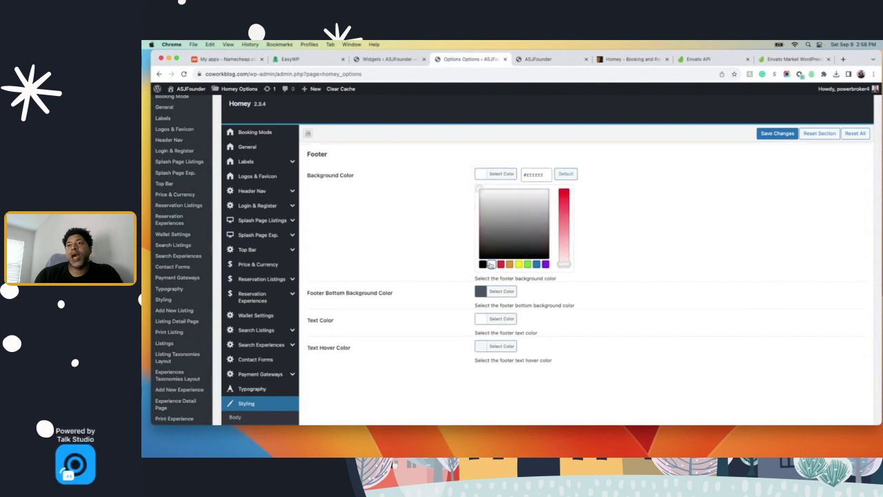
{"action": "left_click", "coordinate": [438, 226]}
{"action": "left_click", "coordinate": [502, 213]}
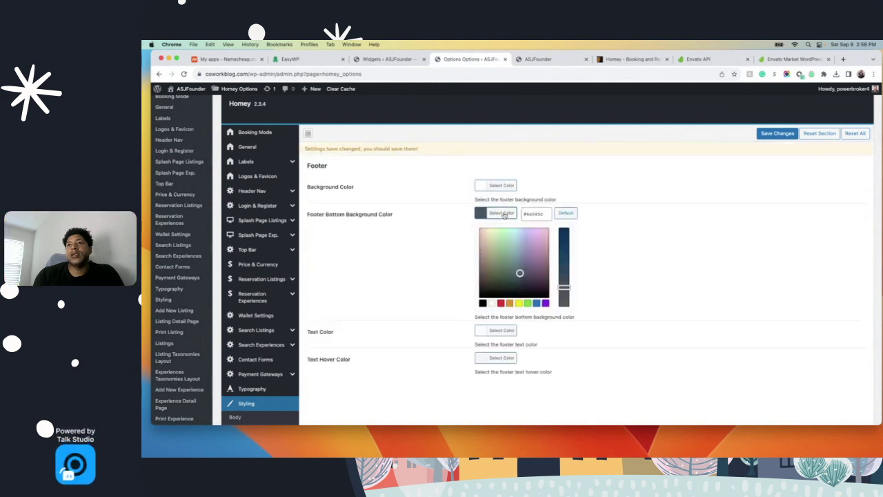
{"action": "left_click", "coordinate": [492, 303]}
Set the footer text and text hover colours to black, save, and view the live site
{"action": "scroll", "coordinate": [456, 269], "scroll_direction": "down", "scroll_amount": 3}
{"action": "left_click", "coordinate": [495, 245]}
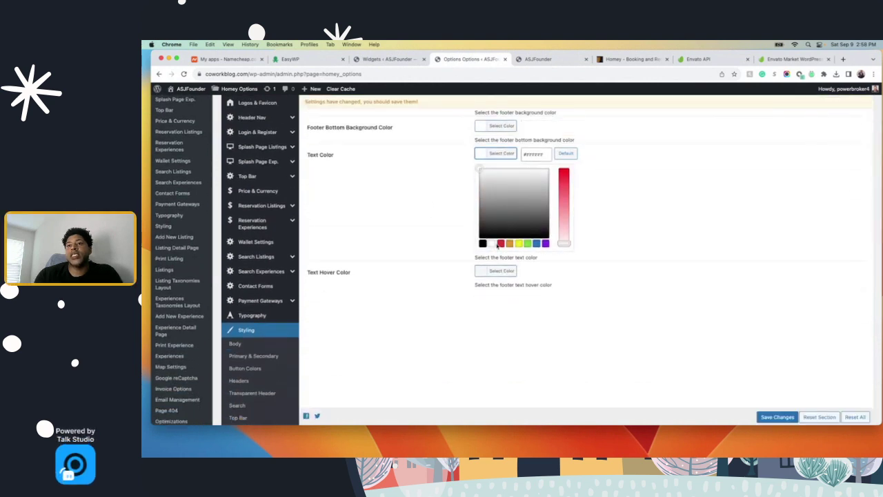
{"action": "left_click", "coordinate": [483, 244]}
{"action": "left_click", "coordinate": [502, 271]}
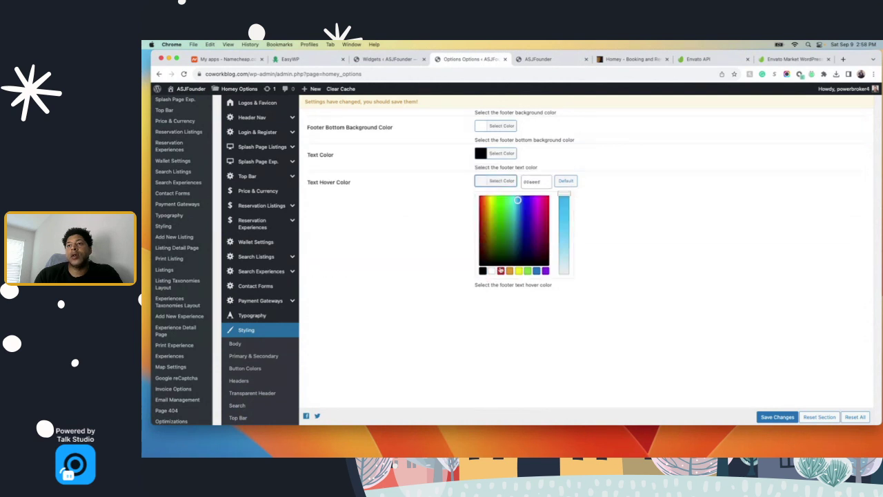
{"action": "left_click", "coordinate": [483, 271]}
{"action": "left_click", "coordinate": [570, 310]}
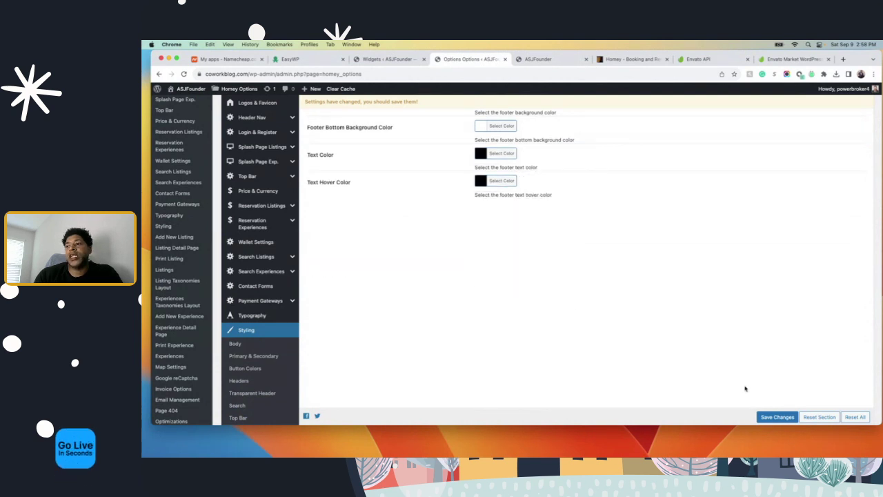
{"action": "left_click", "coordinate": [766, 417]}
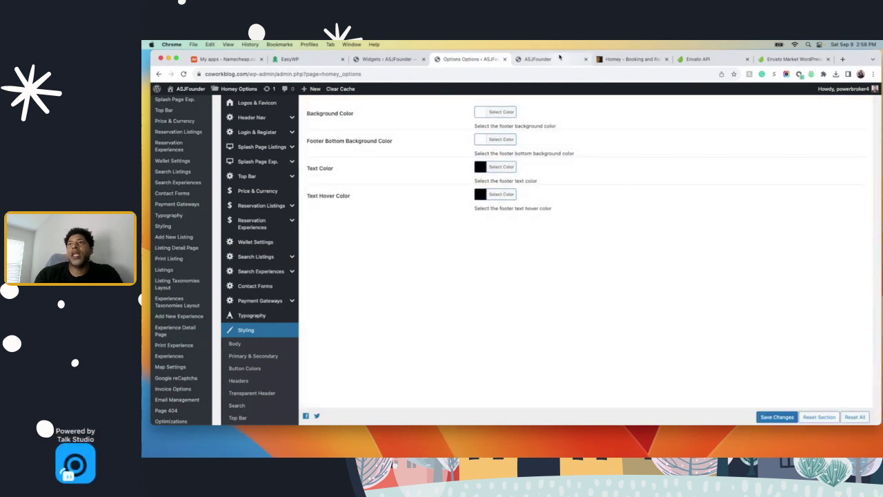
{"action": "left_click", "coordinate": [532, 60]}
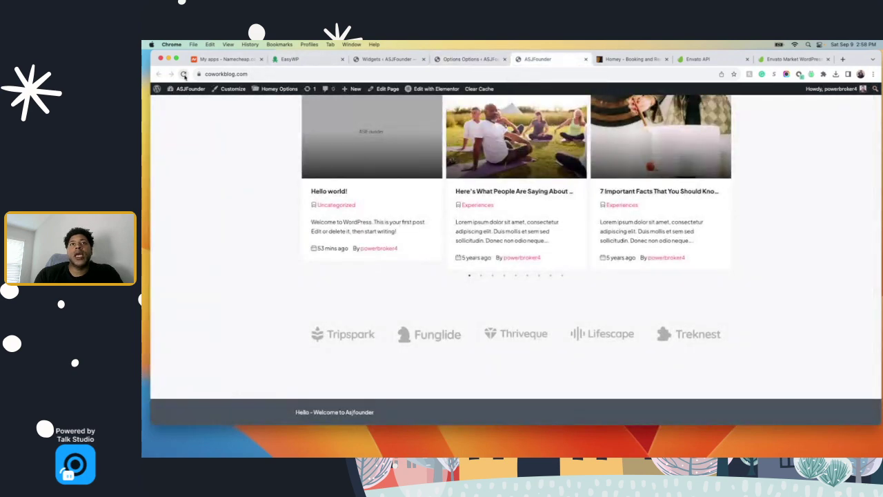
Reload the live site to confirm the white footer, then bring up Styling > Headers colours
{"action": "left_click", "coordinate": [183, 74]}
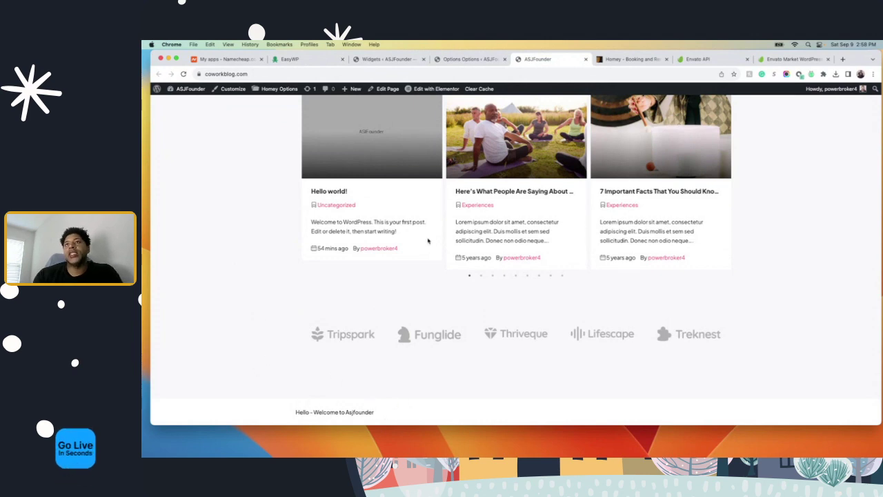
{"action": "key", "text": "ctrl+shift+Tab"}
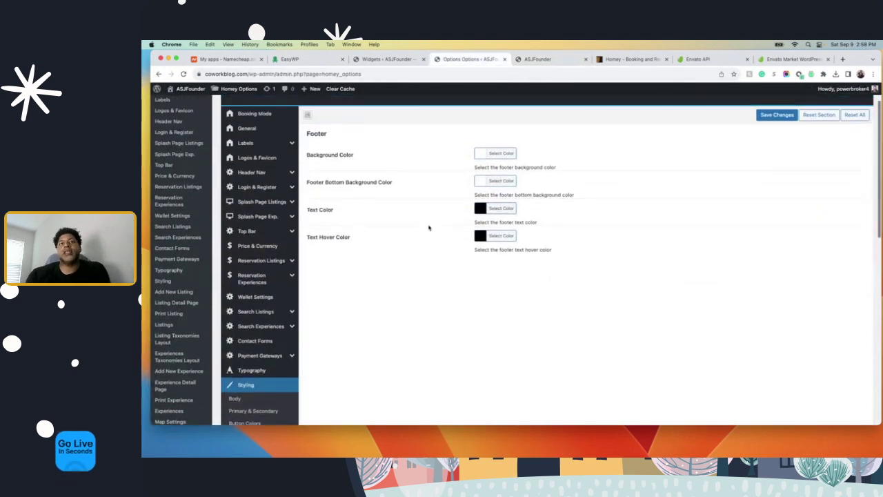
{"action": "scroll", "coordinate": [386, 251], "scroll_direction": "down", "scroll_amount": 2}
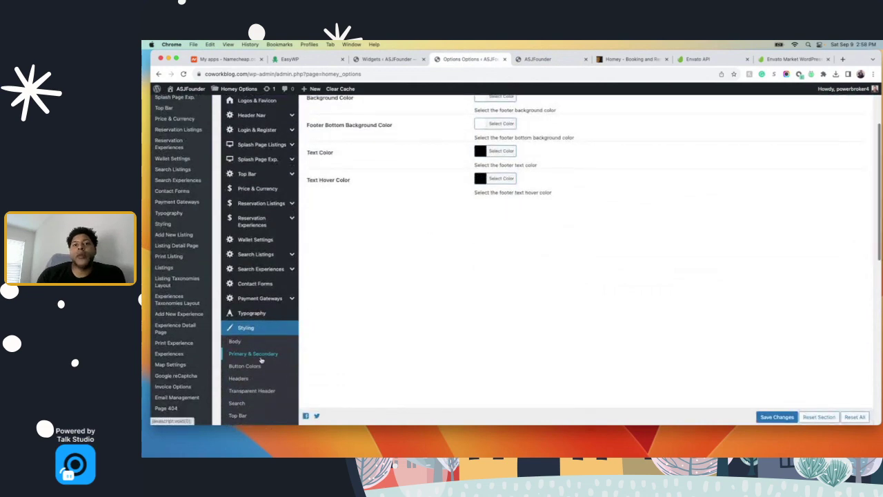
{"action": "scroll", "coordinate": [276, 325], "scroll_direction": "down", "scroll_amount": 3}
{"action": "left_click", "coordinate": [249, 295]}
{"action": "scroll", "coordinate": [389, 242], "scroll_direction": "up", "scroll_amount": 5}
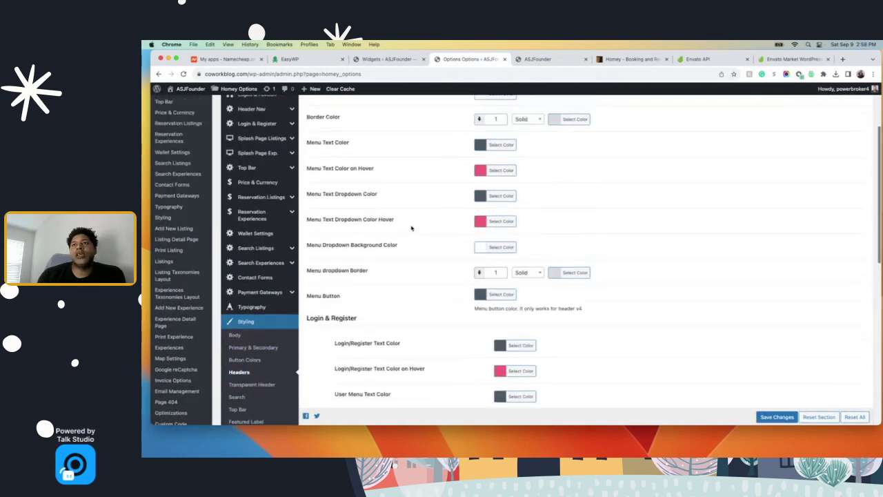
Look over the live site's header, then return to the theme options
{"action": "left_click", "coordinate": [541, 58]}
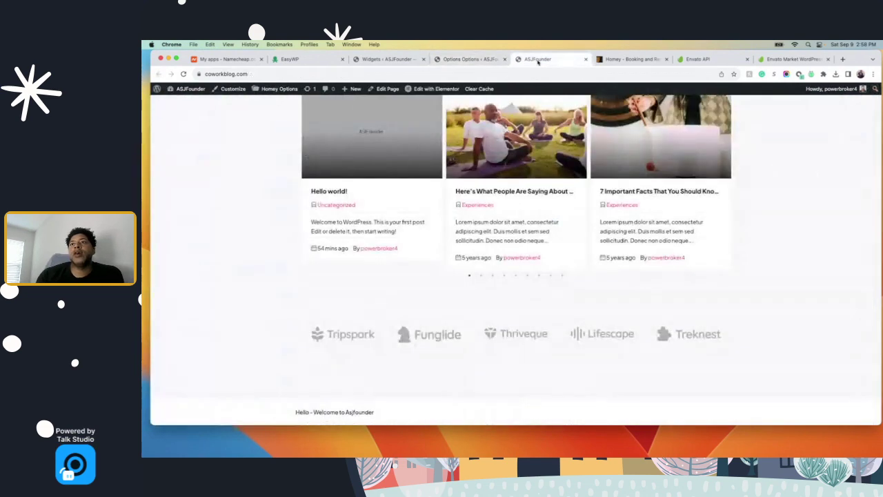
{"action": "scroll", "coordinate": [431, 155], "scroll_direction": "up", "scroll_amount": 15}
{"action": "scroll", "coordinate": [431, 155], "scroll_direction": "up", "scroll_amount": 5}
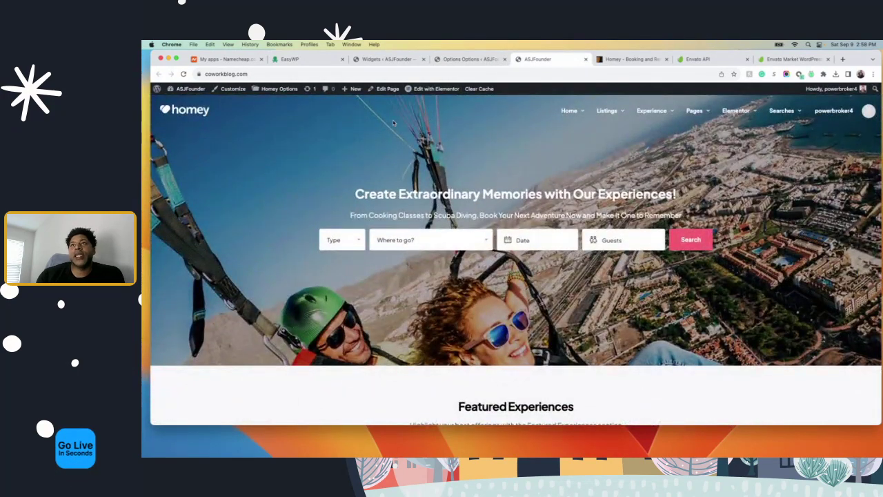
{"action": "left_click", "coordinate": [469, 60]}
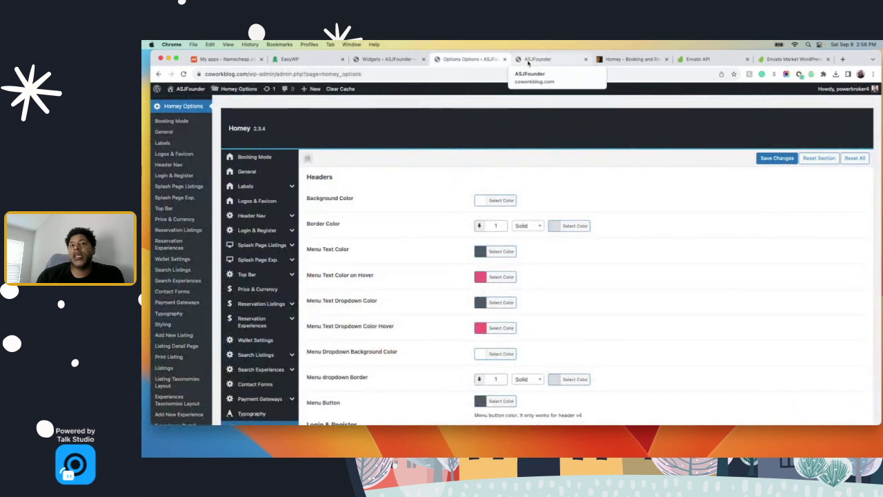
Set Header Style to Header v2, save, and reload the live site to see the two-row header
{"action": "left_click", "coordinate": [269, 217]}
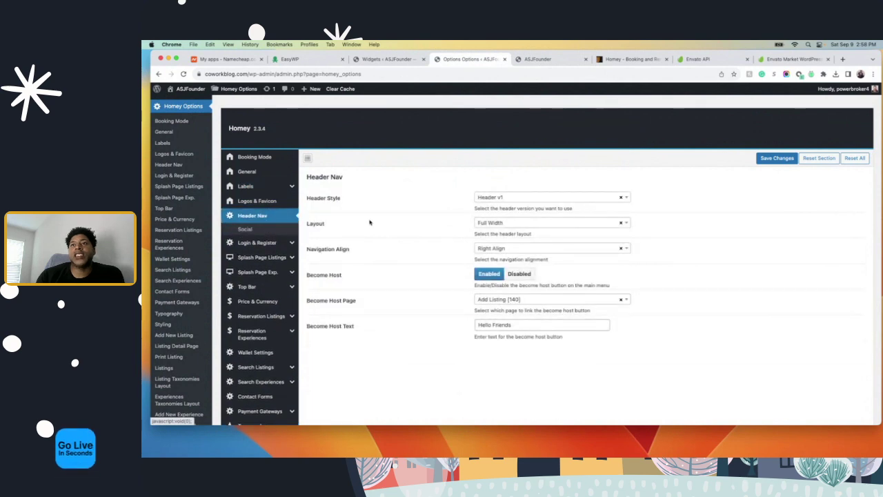
{"action": "left_click", "coordinate": [481, 200]}
{"action": "left_click", "coordinate": [497, 252]}
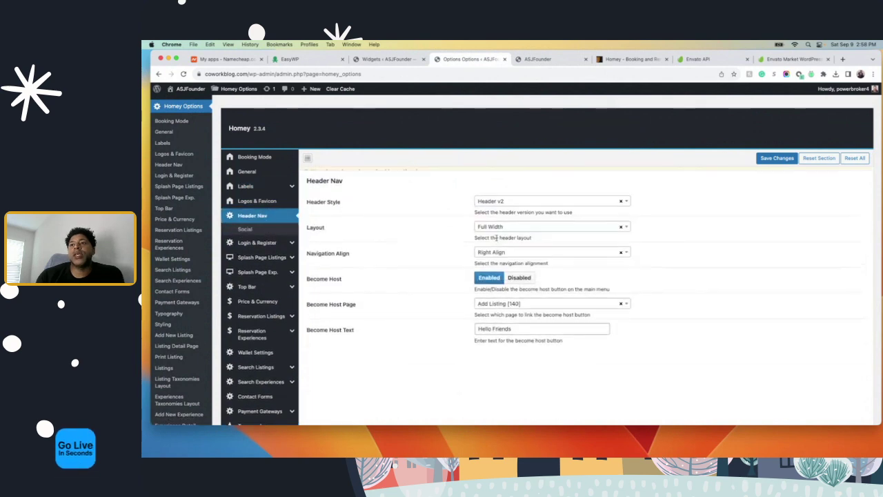
{"action": "left_click", "coordinate": [777, 158]}
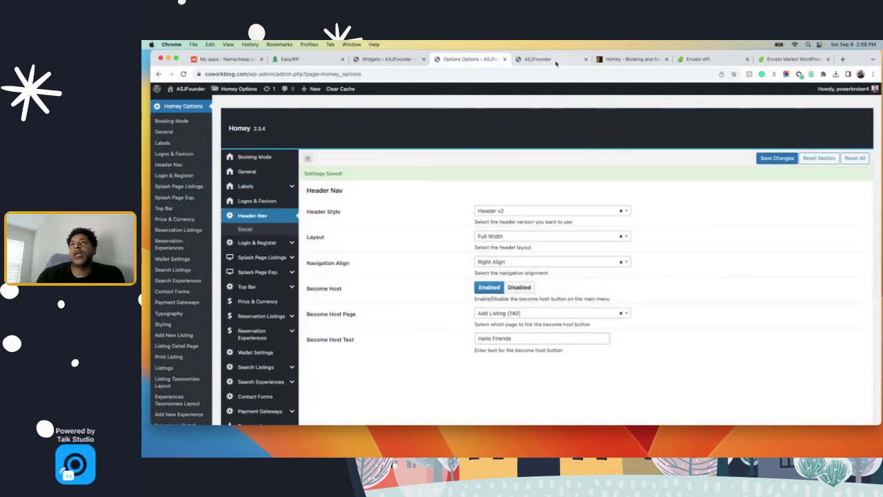
{"action": "left_click", "coordinate": [551, 60]}
{"action": "key", "text": "super+r"}
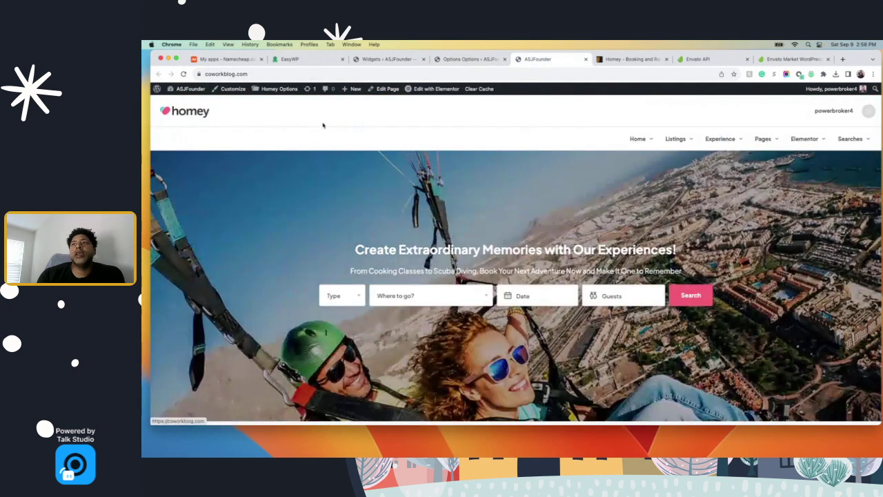
{"action": "left_click", "coordinate": [476, 59]}
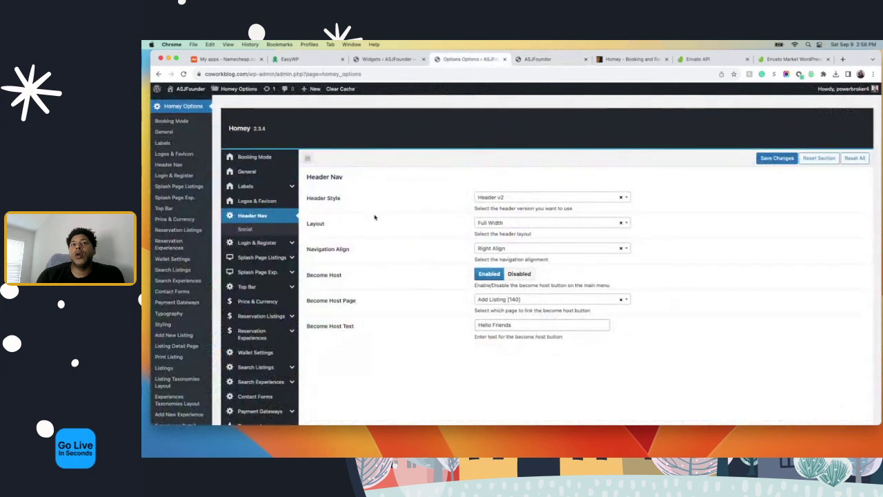
{"action": "scroll", "coordinate": [297, 248], "scroll_direction": "down", "scroll_amount": 8}
Set the Styling > Headers background colour to black, save, and reload the live site
{"action": "left_click", "coordinate": [278, 225]}
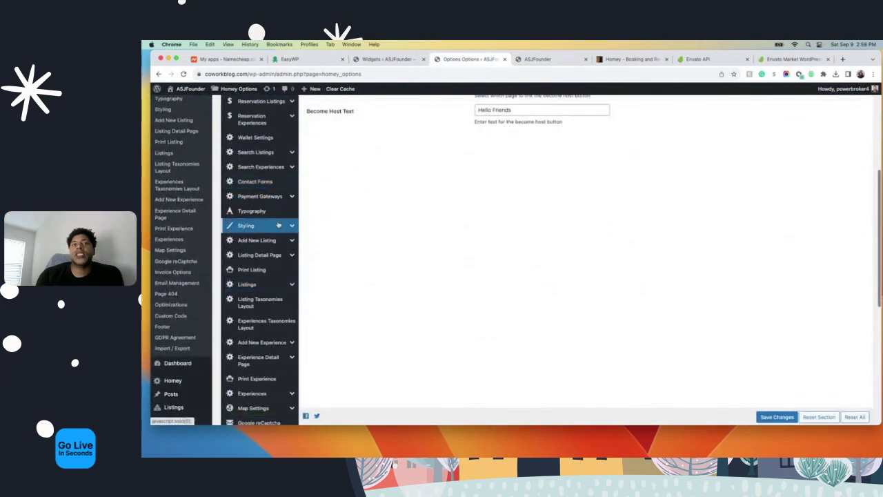
{"action": "left_click", "coordinate": [239, 263]}
{"action": "scroll", "coordinate": [466, 200], "scroll_direction": "up", "scroll_amount": 3}
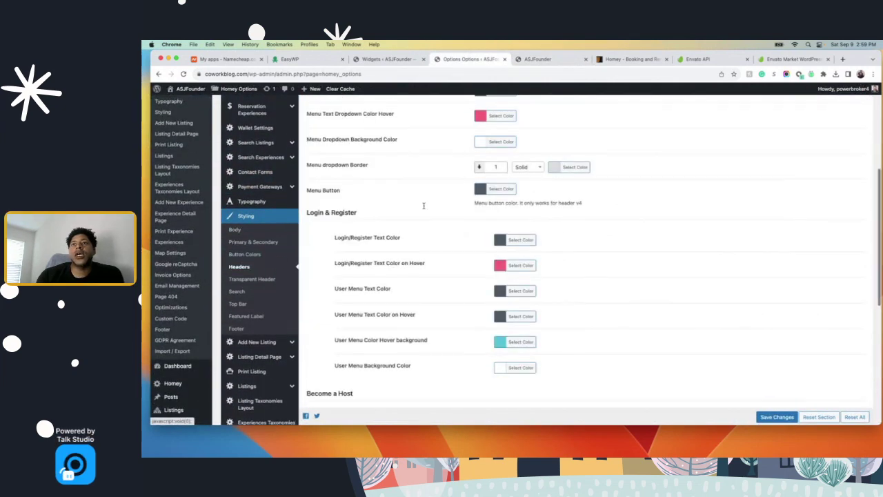
{"action": "scroll", "coordinate": [466, 200], "scroll_direction": "up", "scroll_amount": 3}
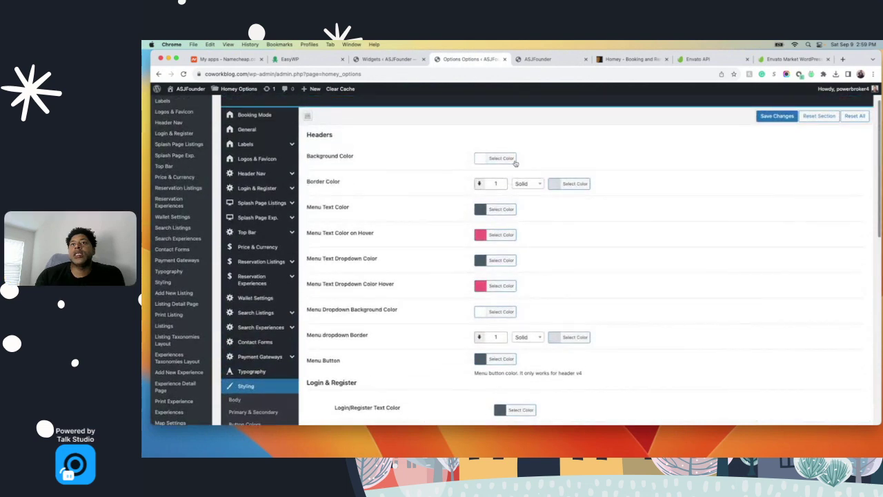
{"action": "left_click", "coordinate": [502, 159]}
{"action": "left_click", "coordinate": [482, 245]}
{"action": "left_click", "coordinate": [777, 116]}
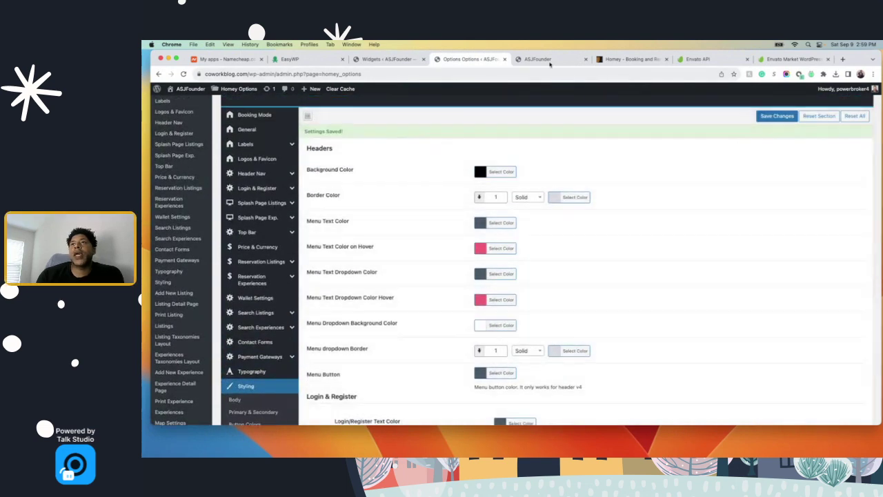
{"action": "left_click", "coordinate": [538, 60]}
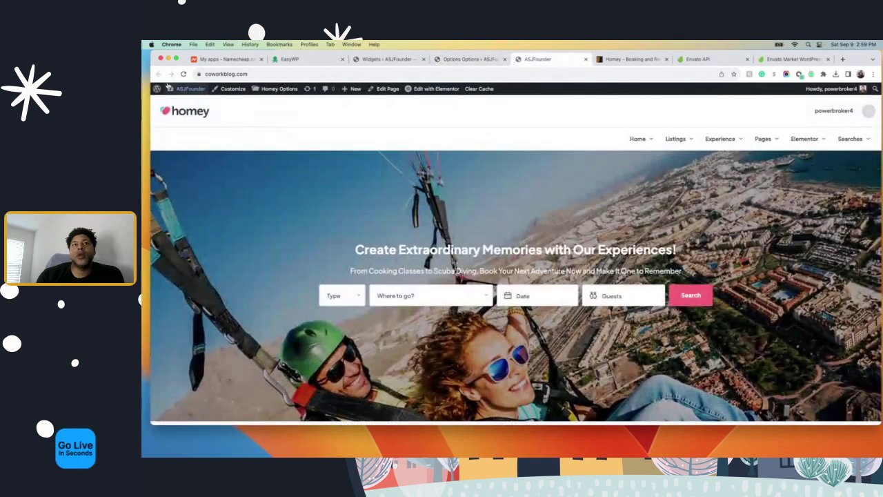
{"action": "left_click", "coordinate": [192, 89]}
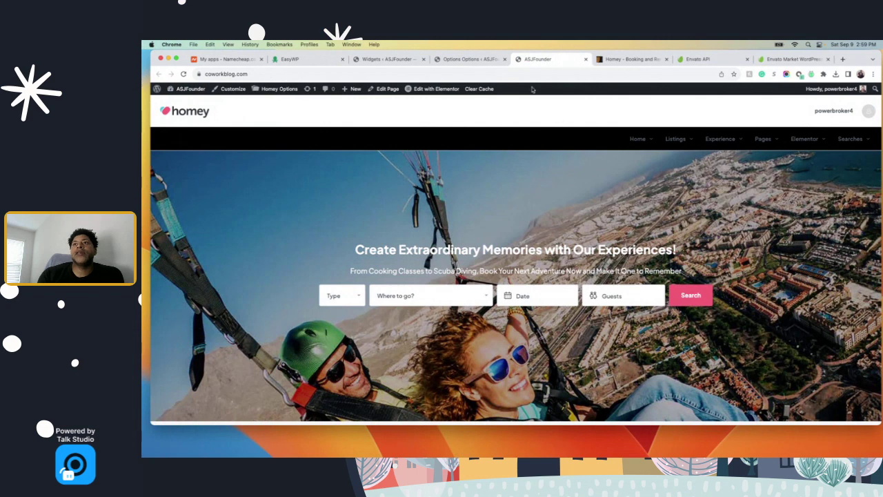
{"action": "left_click", "coordinate": [487, 61]}
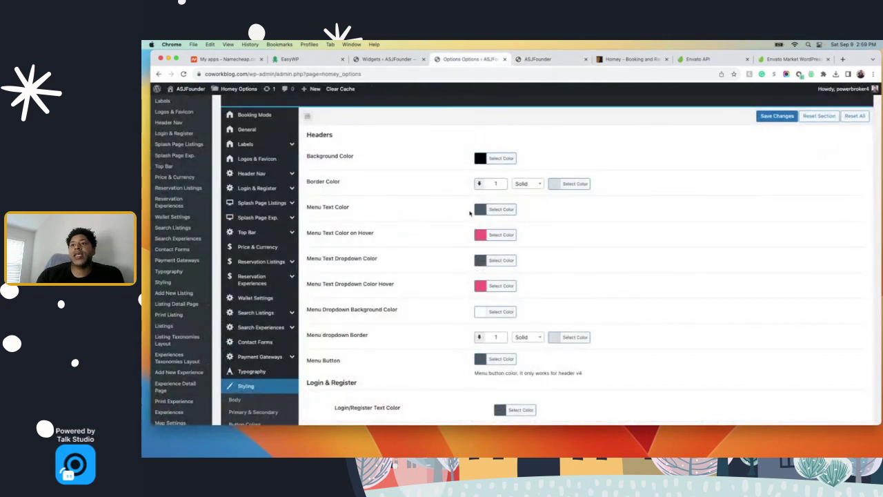
Set the Header Top Area background colour to black
{"action": "scroll", "coordinate": [483, 249], "scroll_direction": "down", "scroll_amount": 2}
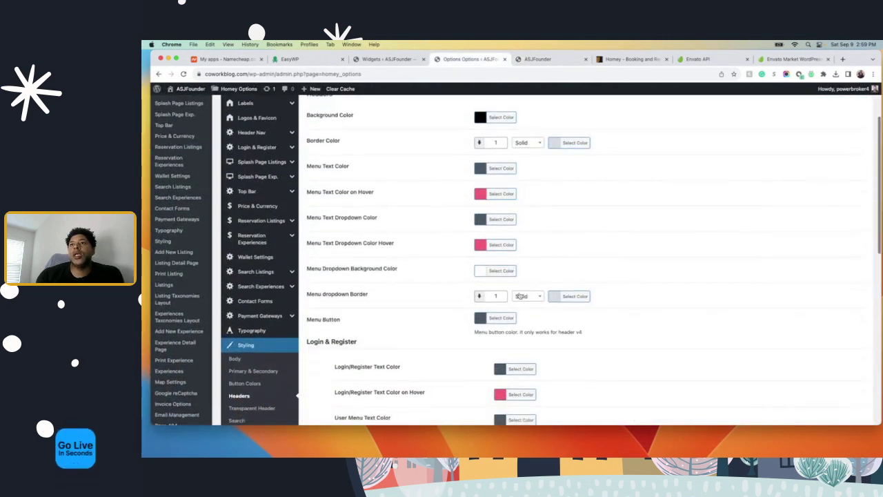
{"action": "scroll", "coordinate": [521, 296], "scroll_direction": "up", "scroll_amount": 1}
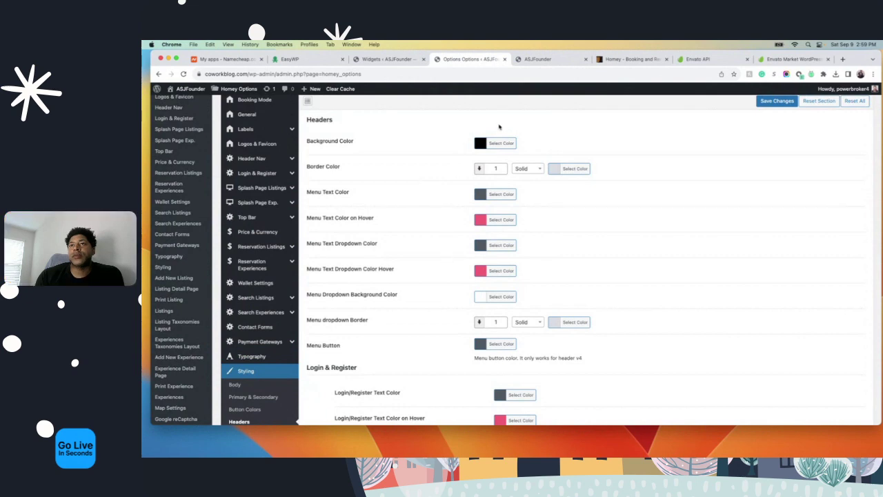
{"action": "scroll", "coordinate": [470, 241], "scroll_direction": "down", "scroll_amount": 4}
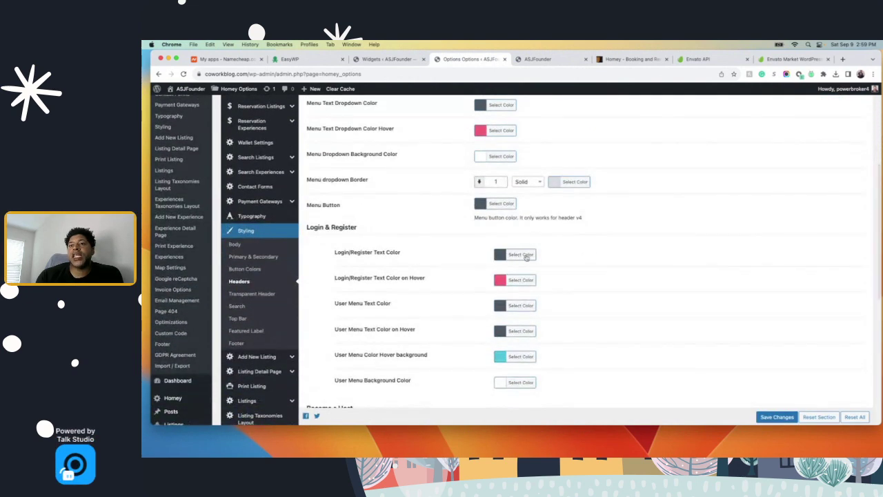
{"action": "scroll", "coordinate": [526, 257], "scroll_direction": "down", "scroll_amount": 4}
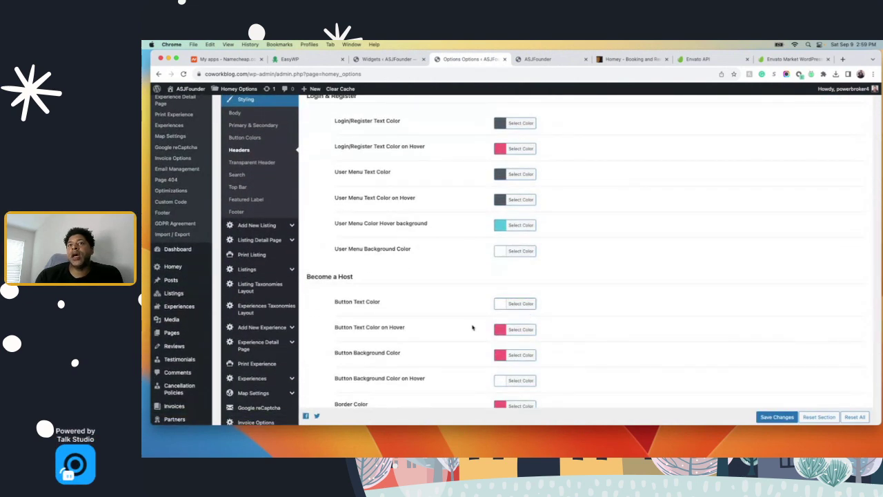
{"action": "scroll", "coordinate": [472, 327], "scroll_direction": "down", "scroll_amount": 5}
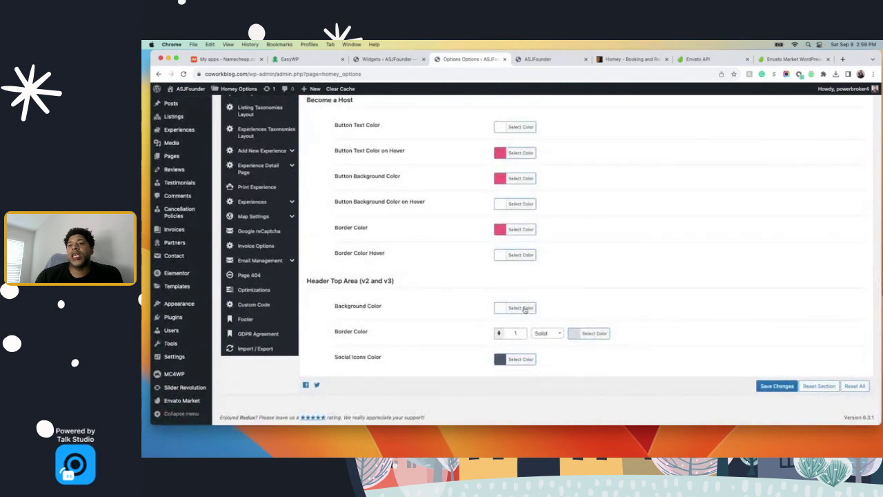
{"action": "left_click", "coordinate": [524, 309]}
{"action": "scroll", "coordinate": [489, 372], "scroll_direction": "down", "scroll_amount": 1}
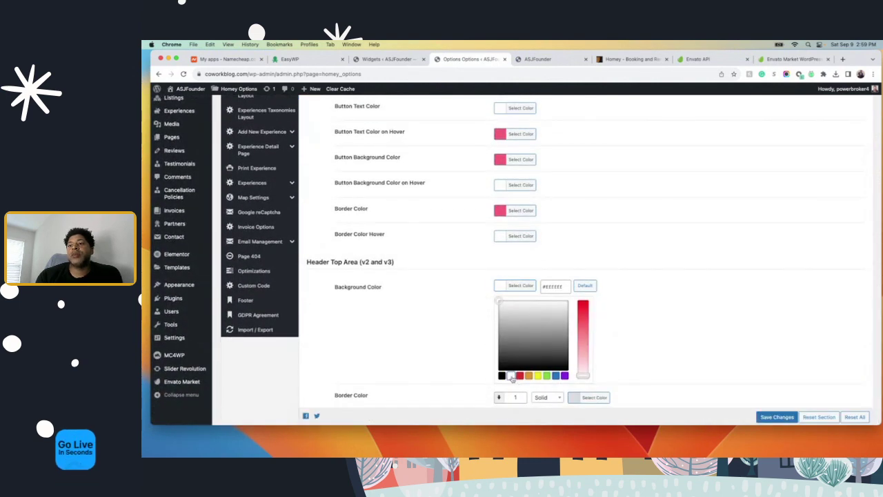
{"action": "left_click", "coordinate": [502, 376]}
{"action": "left_click", "coordinate": [446, 333]}
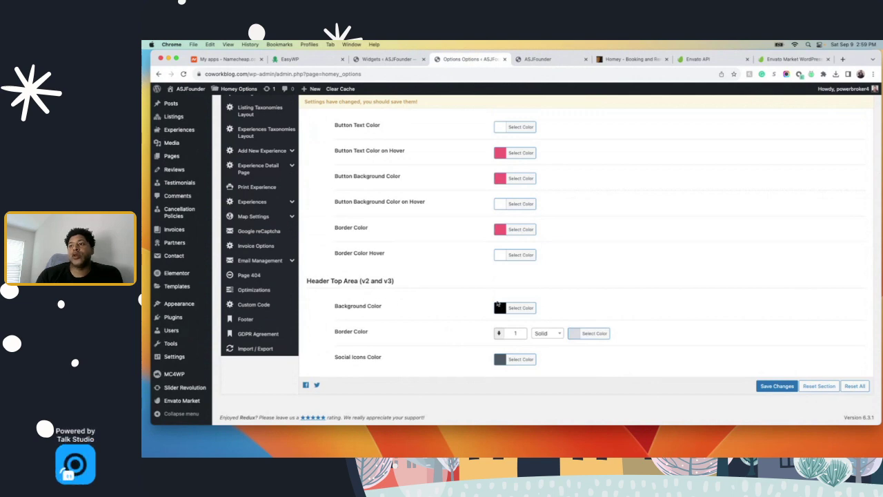
Save the theme options and reload the live homepage to check the black header
{"action": "left_click", "coordinate": [779, 389]}
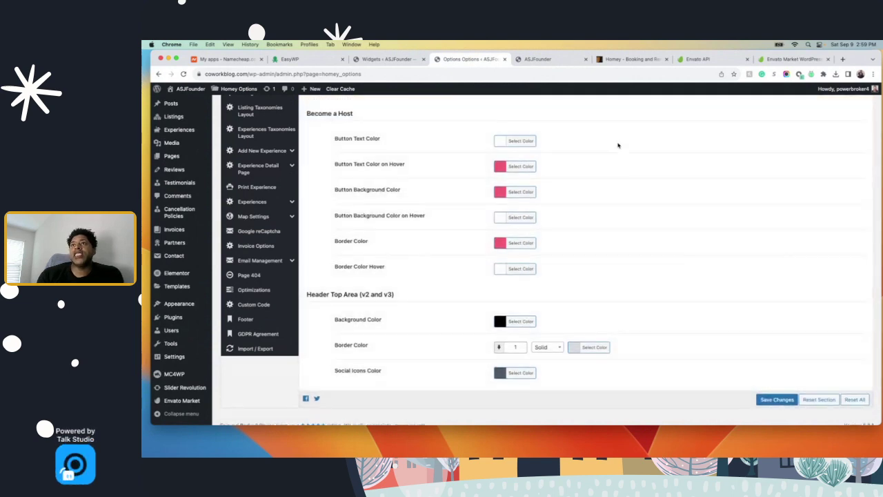
{"action": "left_click", "coordinate": [534, 59]}
{"action": "left_click", "coordinate": [183, 74]}
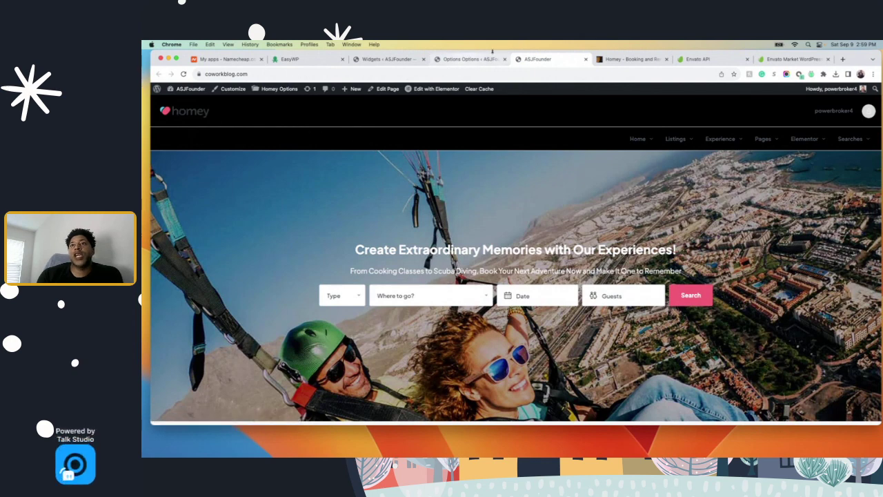
Keep the Header Top Area border Solid, make its colour black, save, and return to the live site
{"action": "left_click", "coordinate": [463, 59]}
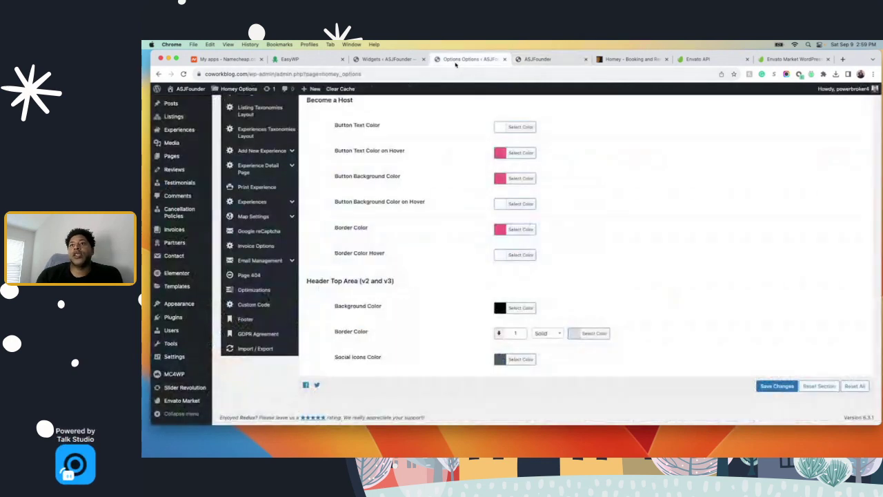
{"action": "left_click", "coordinate": [561, 334]}
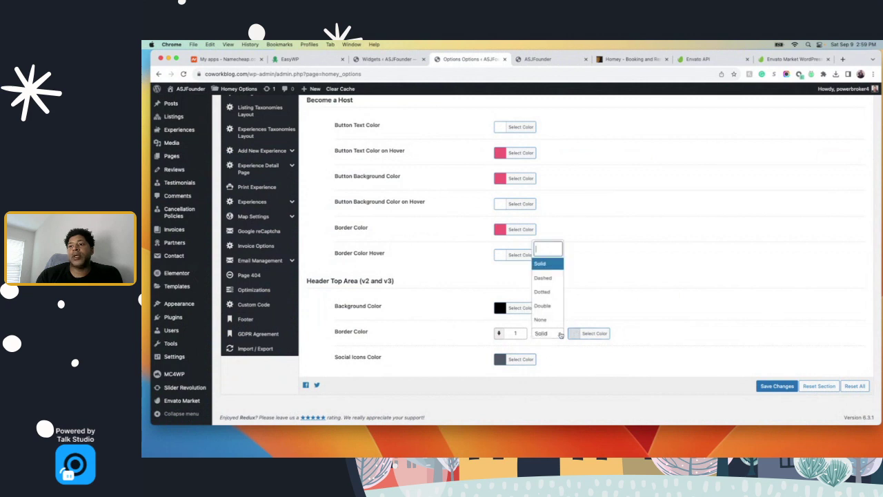
{"action": "left_click", "coordinate": [584, 334]}
{"action": "left_click", "coordinate": [584, 335]}
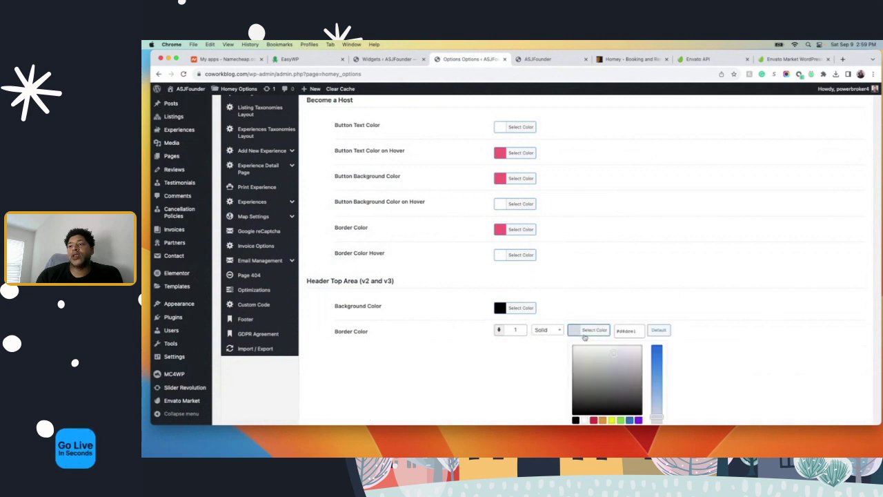
{"action": "scroll", "coordinate": [579, 401], "scroll_direction": "down", "scroll_amount": 2}
{"action": "left_click", "coordinate": [575, 370]}
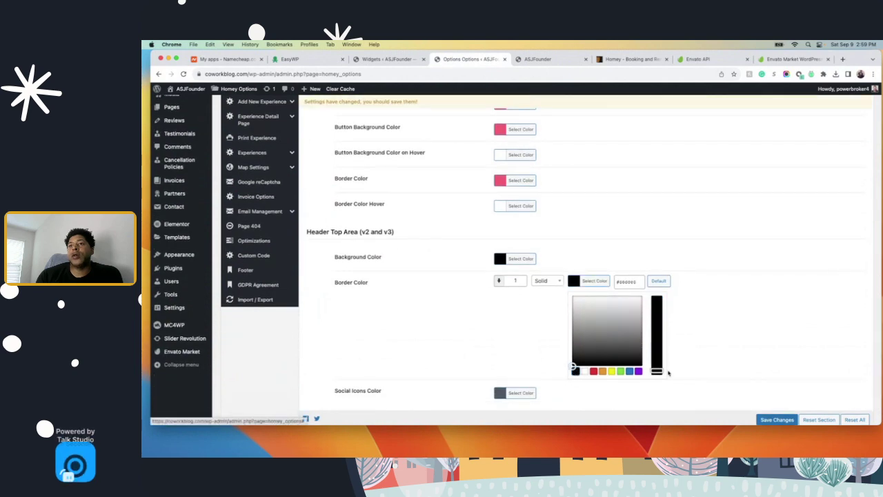
{"action": "left_click", "coordinate": [730, 384]}
{"action": "left_click", "coordinate": [777, 386]}
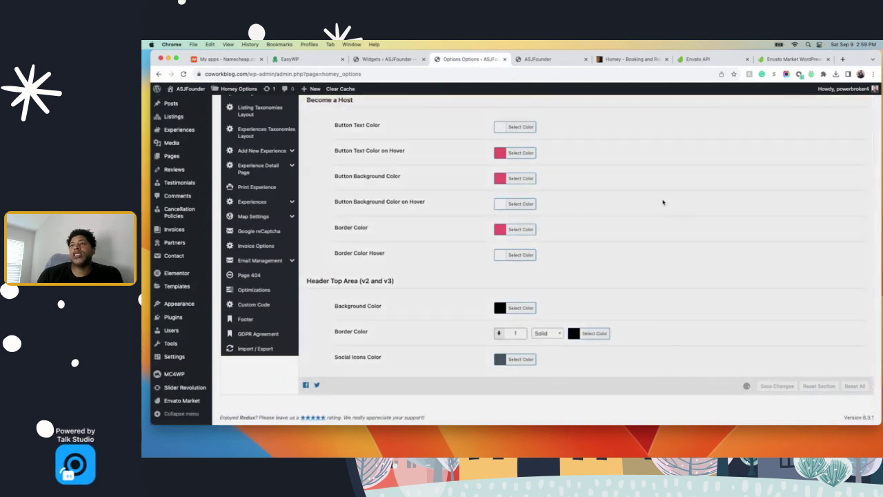
{"action": "left_click", "coordinate": [543, 59]}
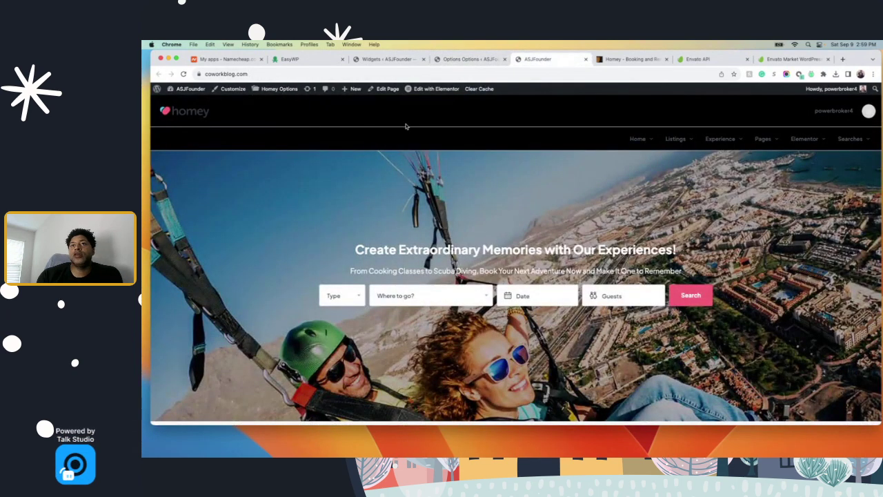
Reload the homepage, scroll through the all-black header and page, then go back to the Homey options
{"action": "left_click", "coordinate": [184, 74]}
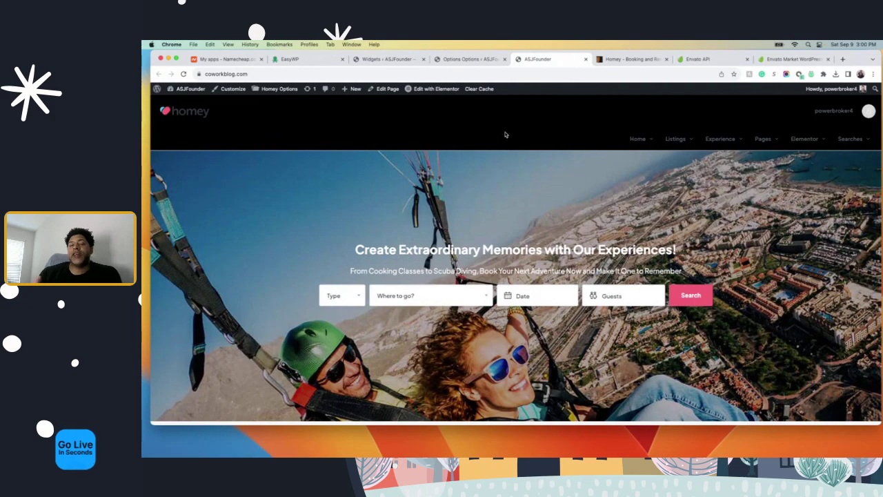
{"action": "scroll", "coordinate": [505, 134], "scroll_direction": "down", "scroll_amount": 15}
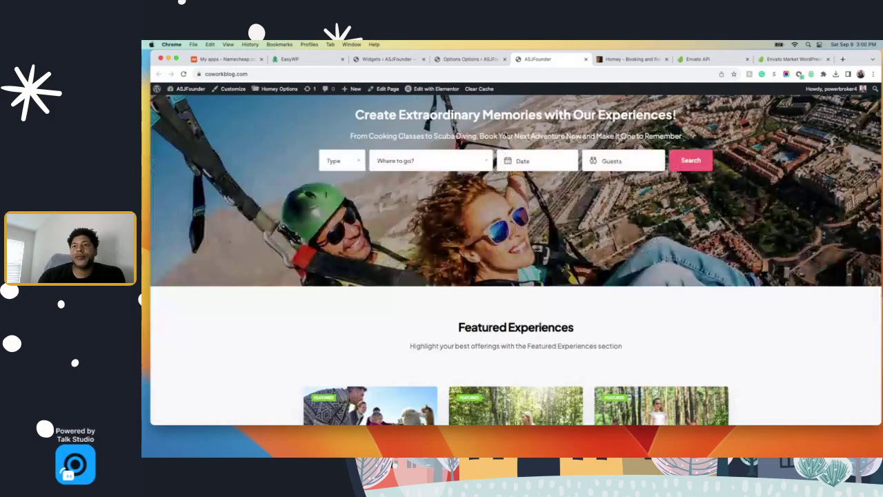
{"action": "scroll", "coordinate": [473, 199], "scroll_direction": "down", "scroll_amount": 15}
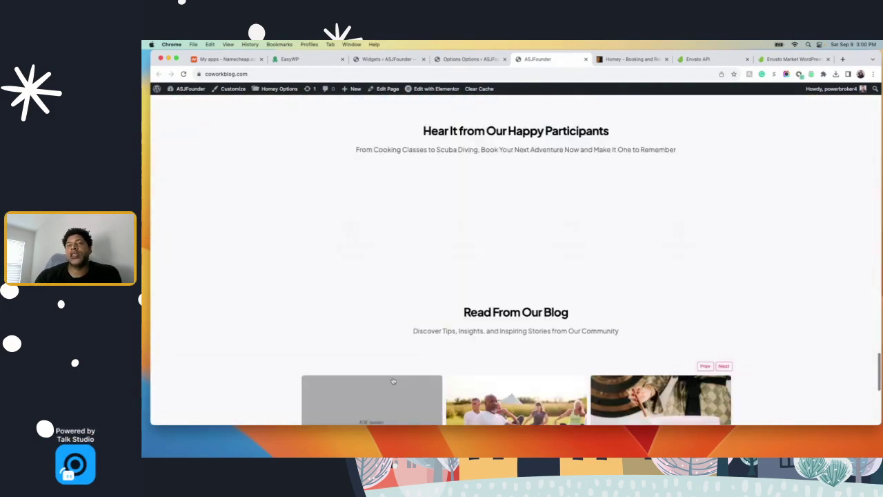
{"action": "scroll", "coordinate": [427, 236], "scroll_direction": "up", "scroll_amount": 3}
{"action": "scroll", "coordinate": [427, 236], "scroll_direction": "up", "scroll_amount": 20}
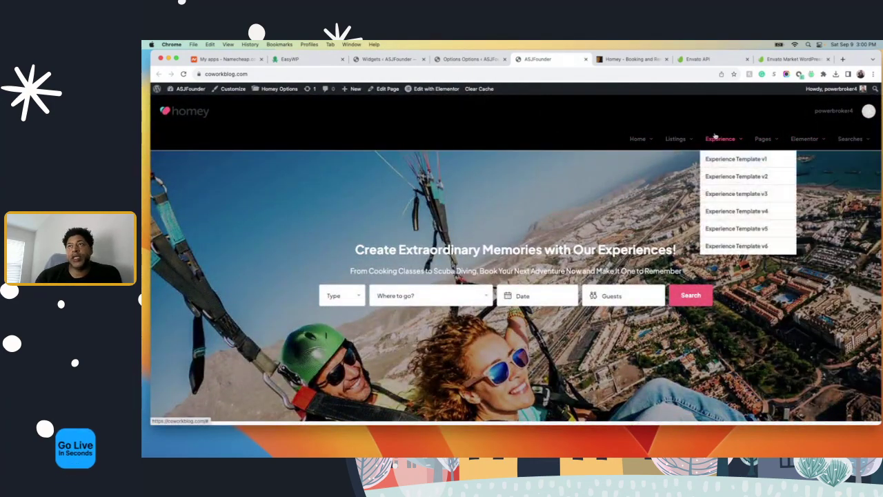
{"action": "left_click", "coordinate": [464, 59]}
Load Main Nav (Main Menu) in Appearance > Menus, showing Home with its Parallax, Maps and Video sub-items
{"action": "scroll", "coordinate": [297, 140], "scroll_direction": "up", "scroll_amount": 10}
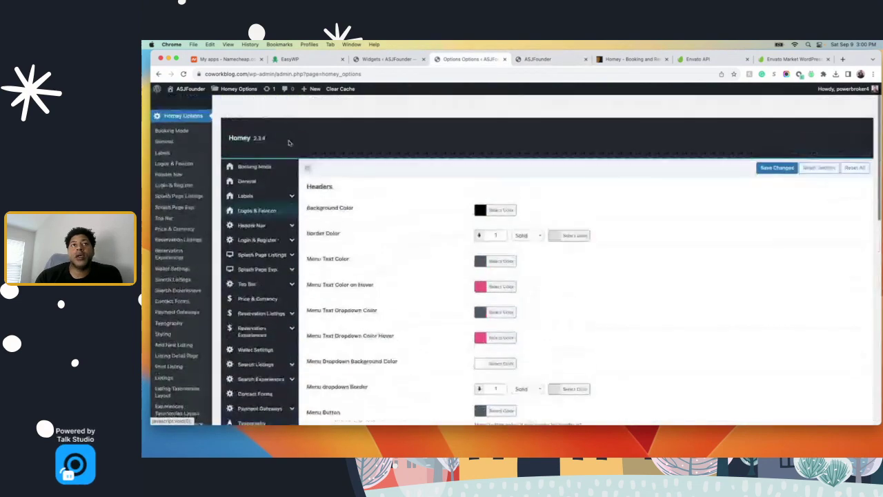
{"action": "scroll", "coordinate": [208, 171], "scroll_direction": "down", "scroll_amount": 10}
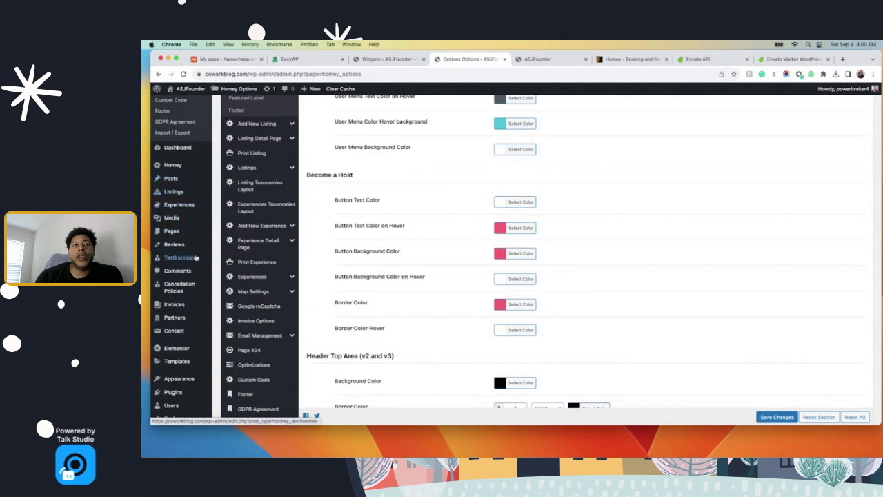
{"action": "scroll", "coordinate": [191, 207], "scroll_direction": "down", "scroll_amount": 2}
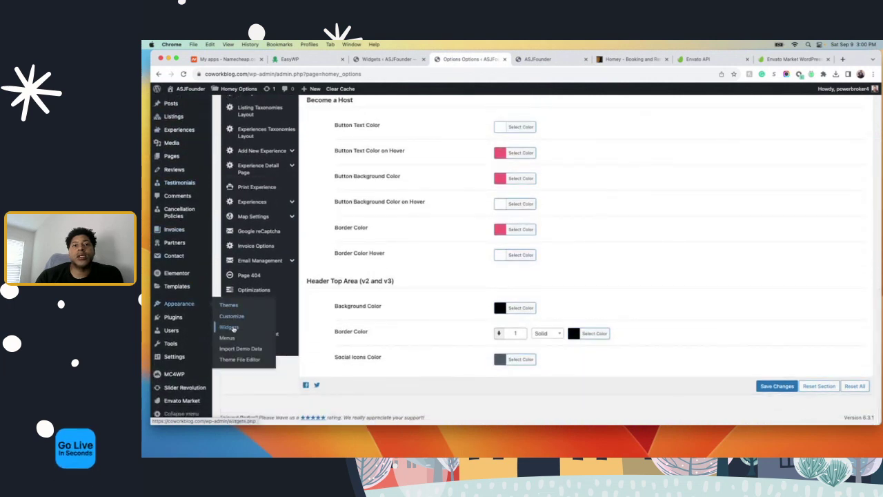
{"action": "left_click", "coordinate": [228, 337]}
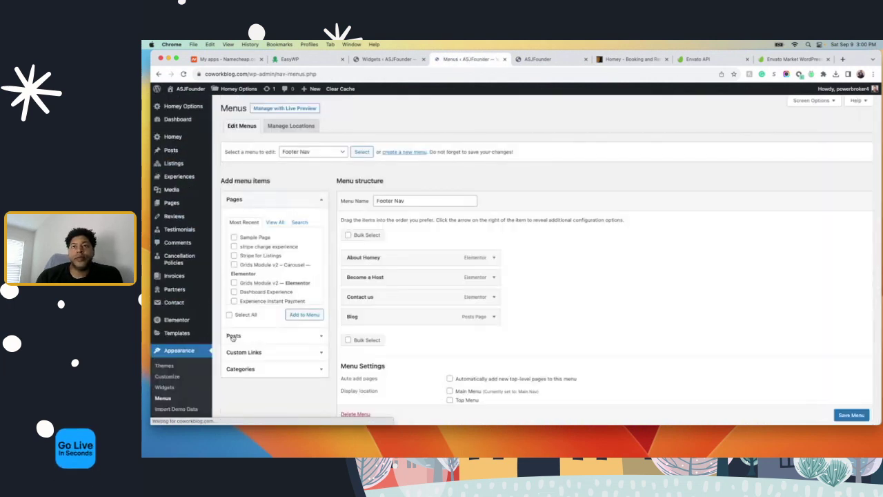
{"action": "left_click", "coordinate": [330, 156]}
{"action": "left_click", "coordinate": [332, 163]}
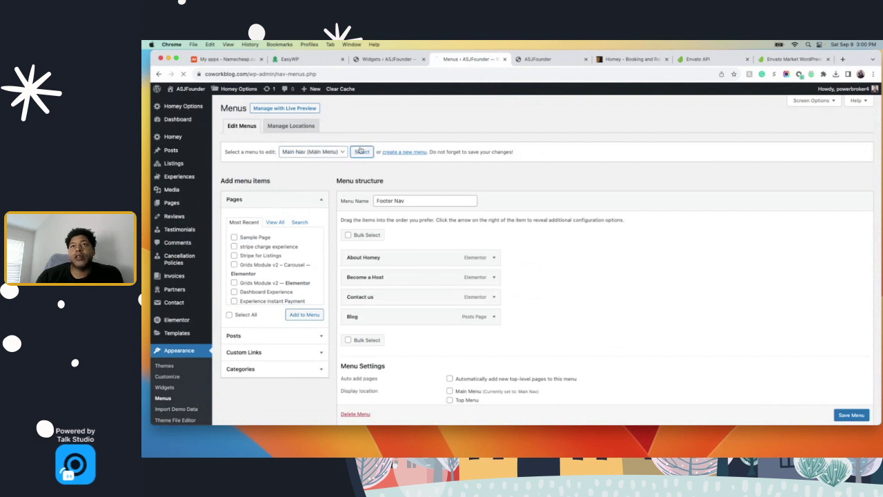
{"action": "scroll", "coordinate": [403, 316], "scroll_direction": "down", "scroll_amount": 2}
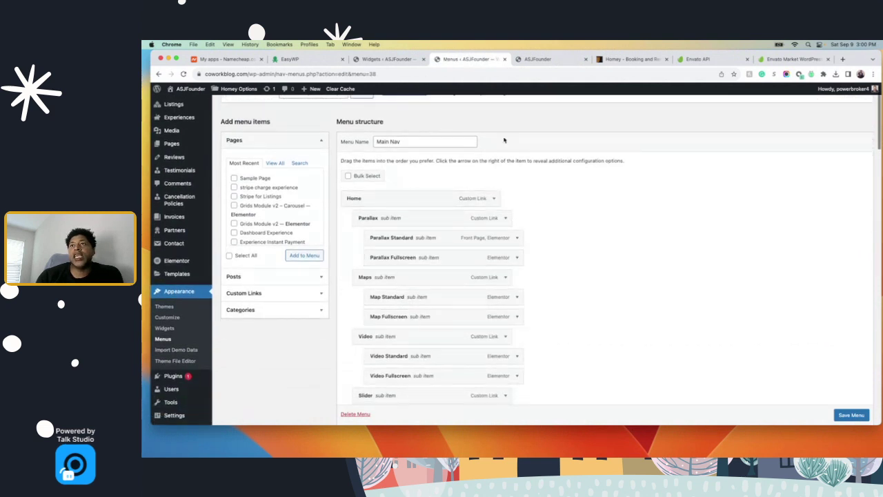
{"action": "left_click", "coordinate": [571, 58]}
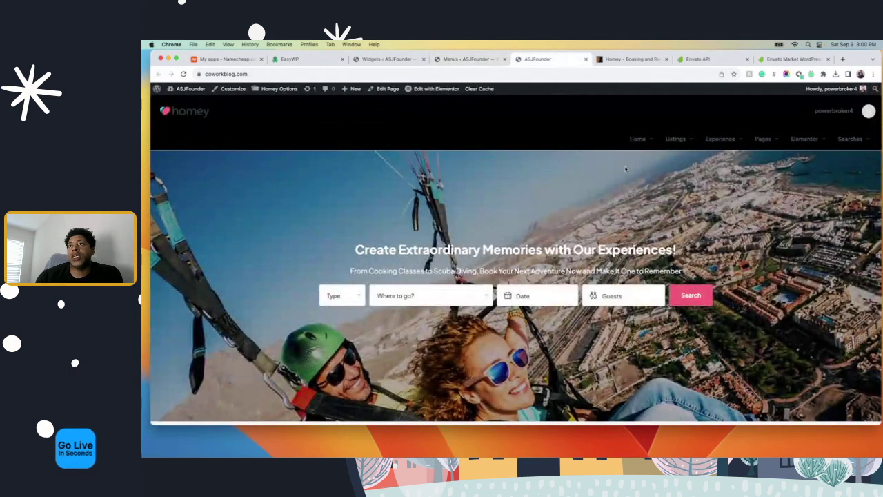
{"action": "left_click", "coordinate": [460, 61]}
{"action": "scroll", "coordinate": [438, 222], "scroll_direction": "up", "scroll_amount": 2}
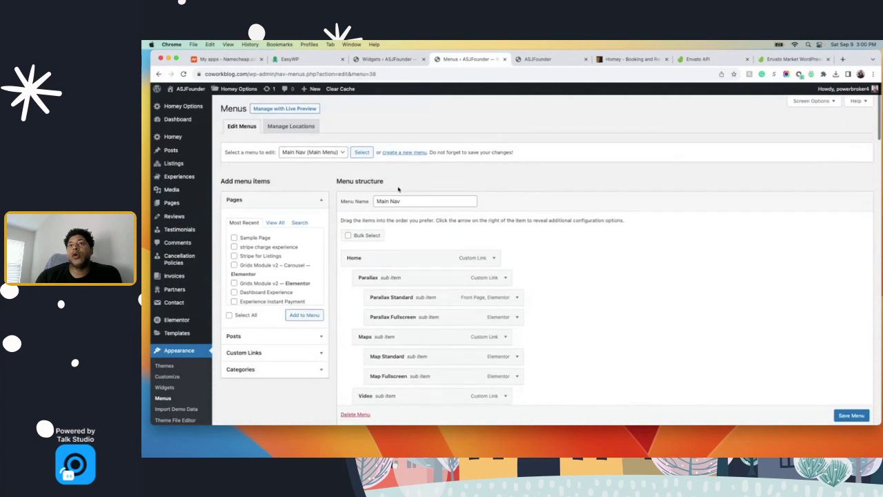